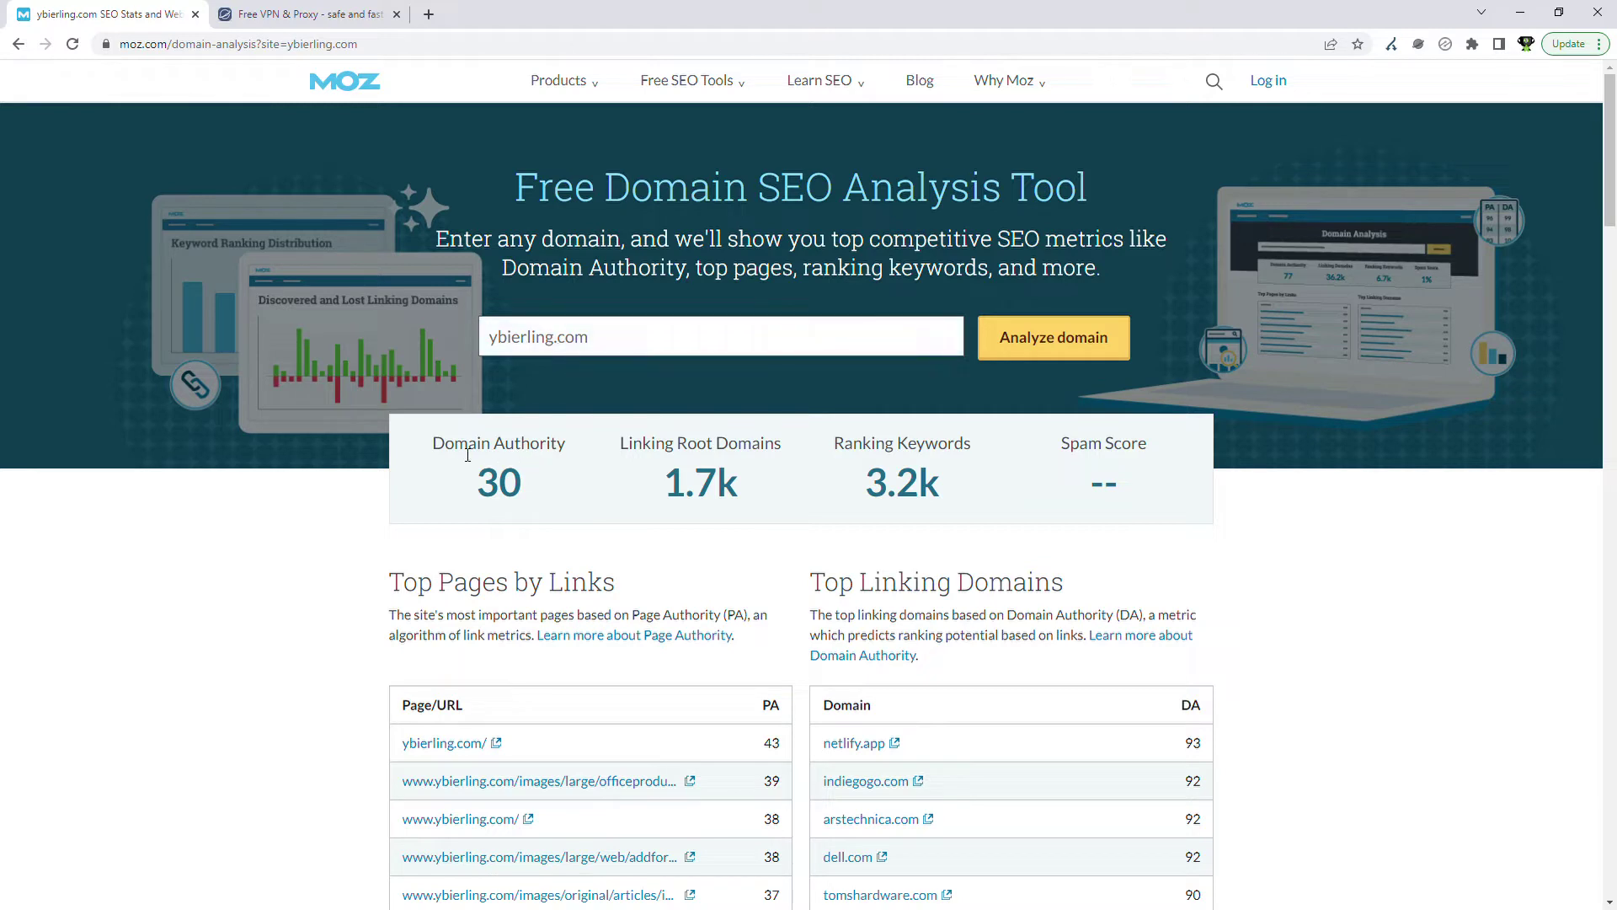
Examine the Domain Authority, Linking Root Domains and Ranking Keywords metrics for ybierling.com
{"action": "triple_click", "coordinate": [537, 495]}
{"action": "left_click", "coordinate": [552, 495]}
{"action": "left_click_drag", "start_coordinate": [623, 439], "coordinate": [763, 499]}
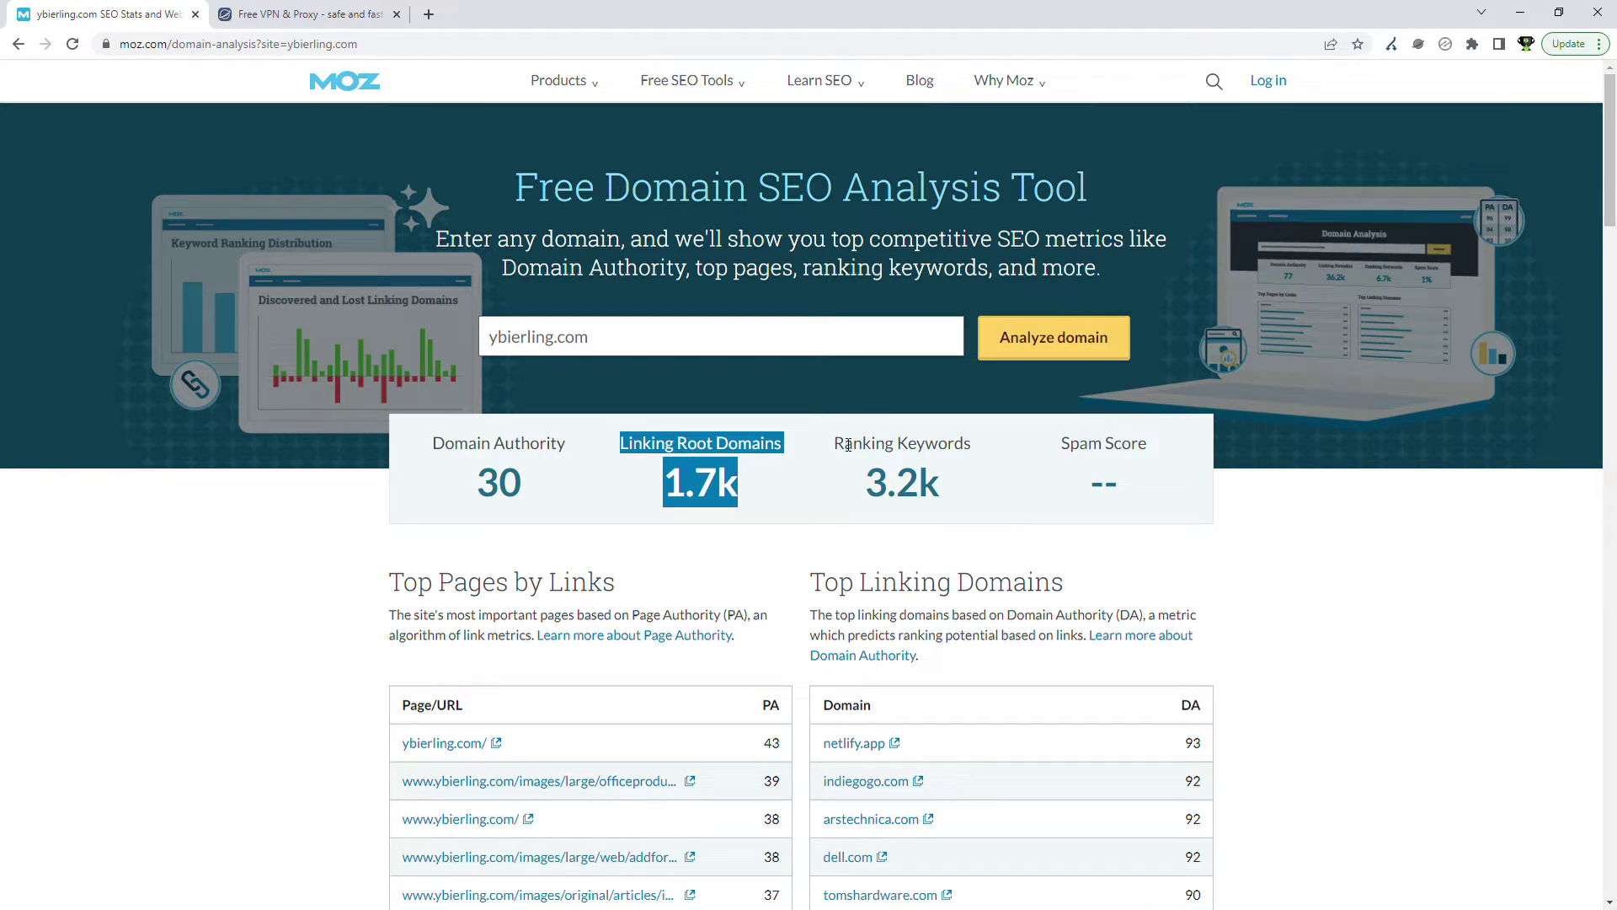
{"action": "left_click_drag", "start_coordinate": [845, 442], "coordinate": [979, 509]}
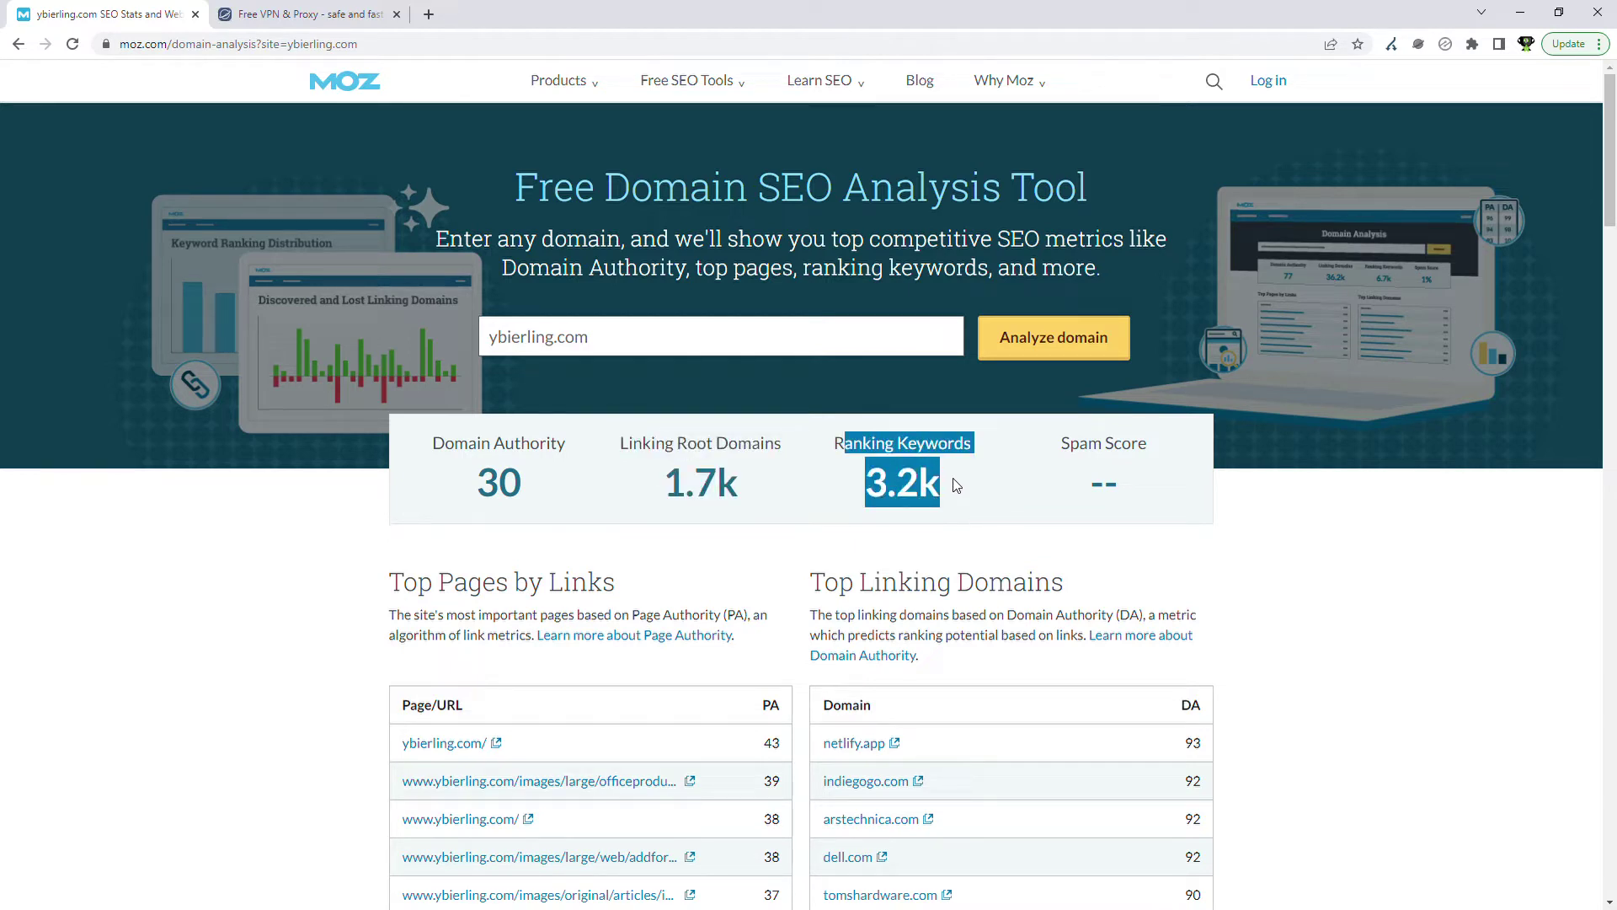
{"action": "left_click", "coordinate": [1006, 460]}
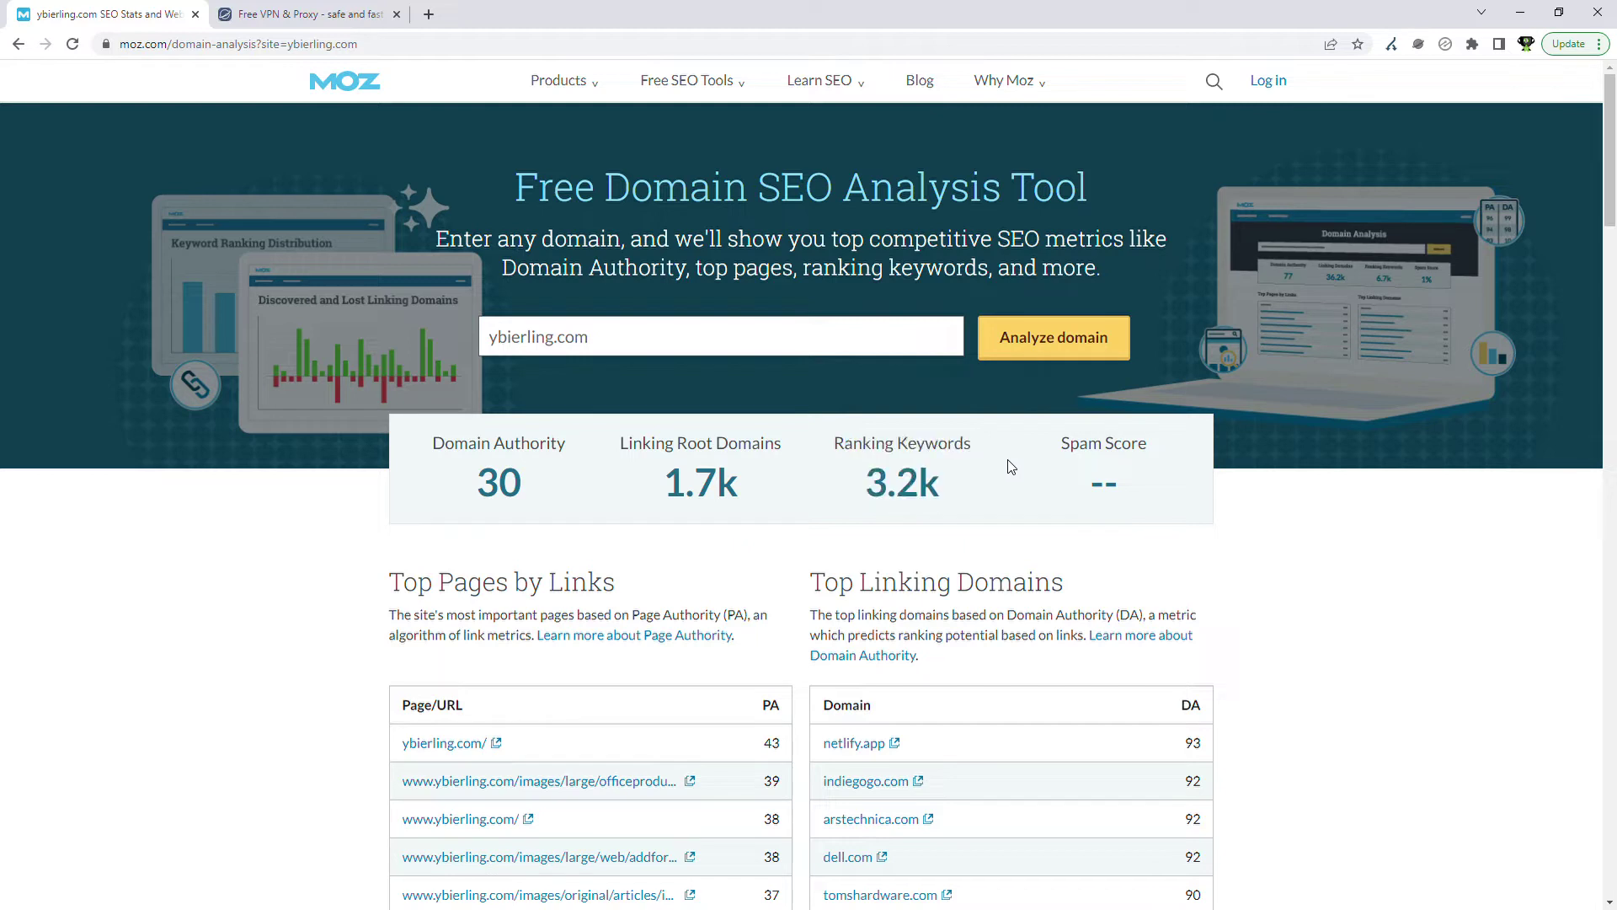
Replace the analyzed domain with wcifly.com and run the domain analysis
{"action": "triple_click", "coordinate": [621, 343]}
{"action": "key", "text": "BackSpace"}
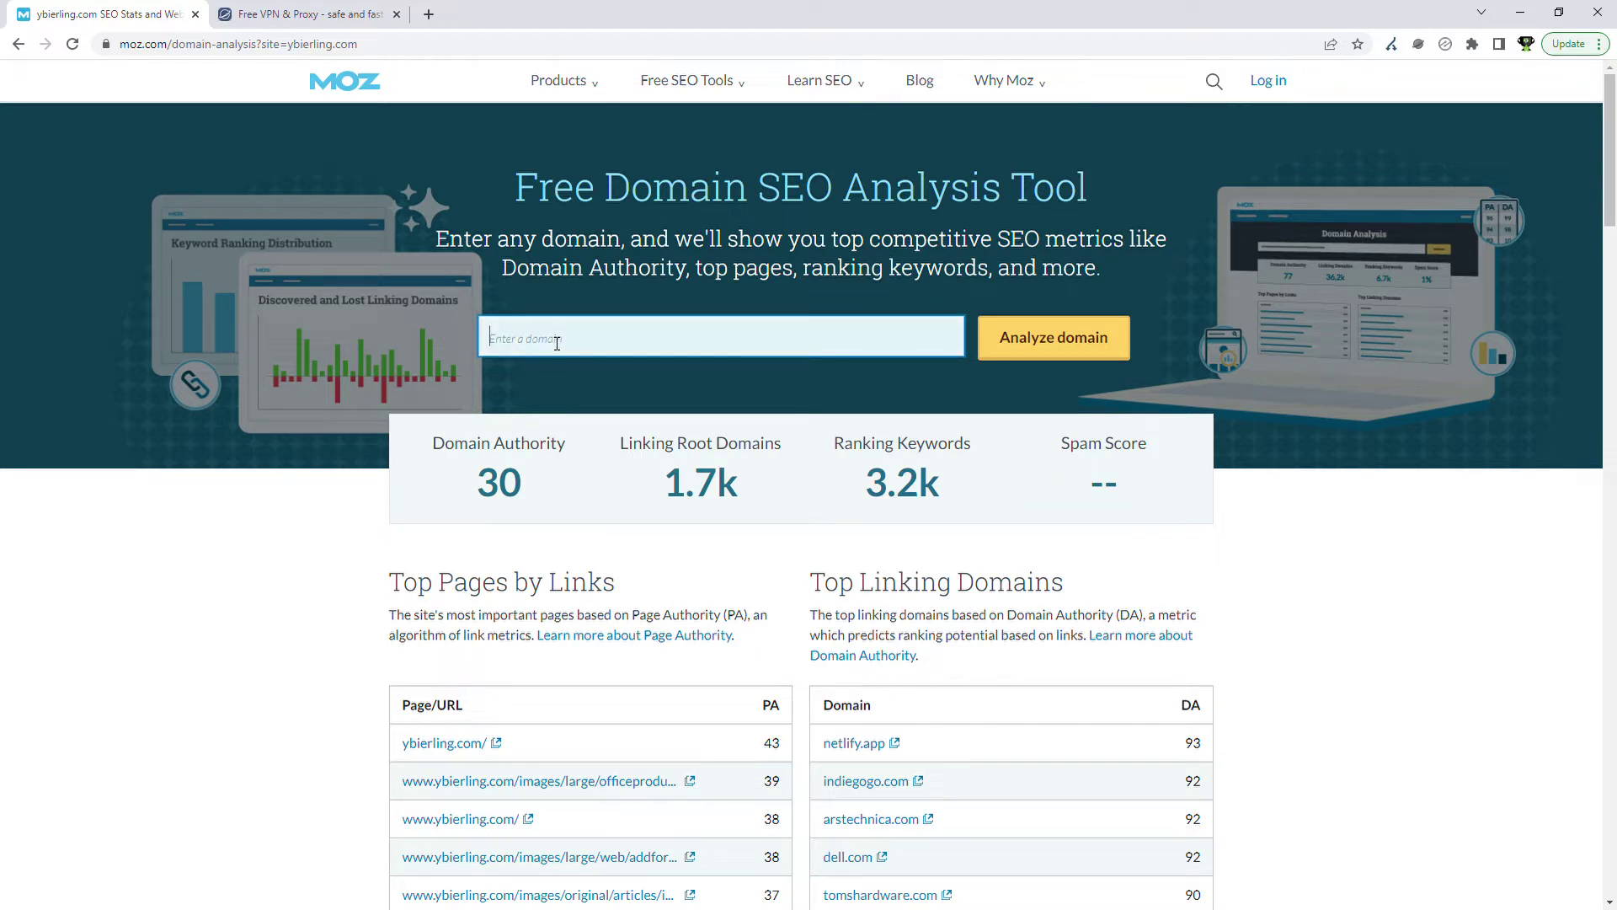
{"action": "type", "text": "wcifly.com"}
{"action": "key", "text": "Return"}
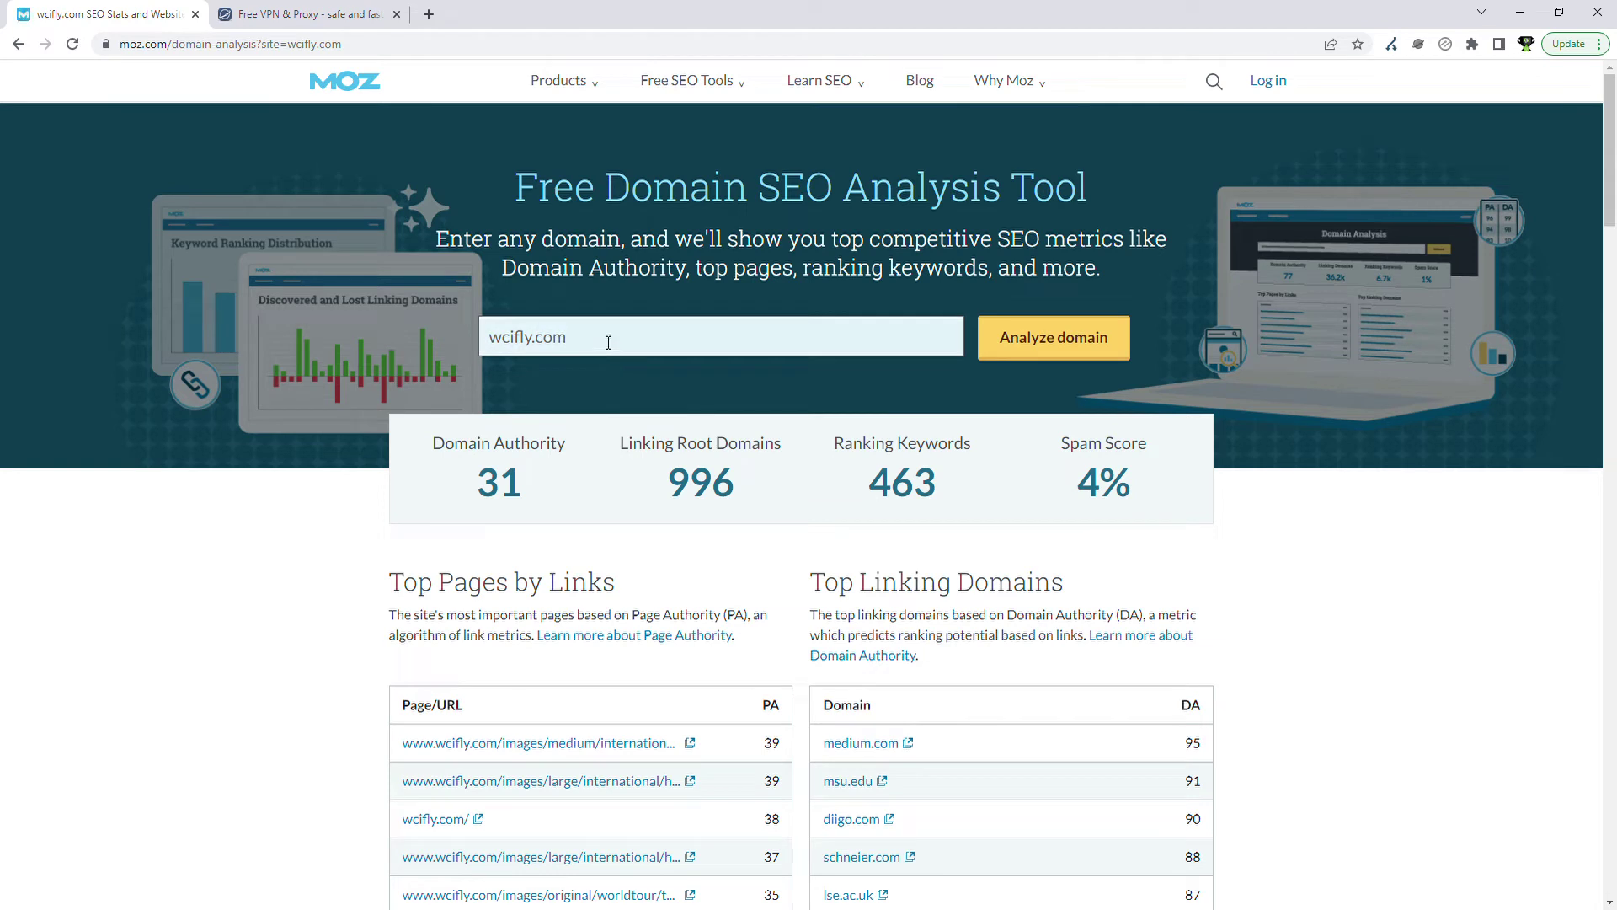
Change the domain to travelcomparator.com and run its SEO analysis
{"action": "double_click", "coordinate": [519, 341]}
{"action": "type", "text": "travelcompar"}
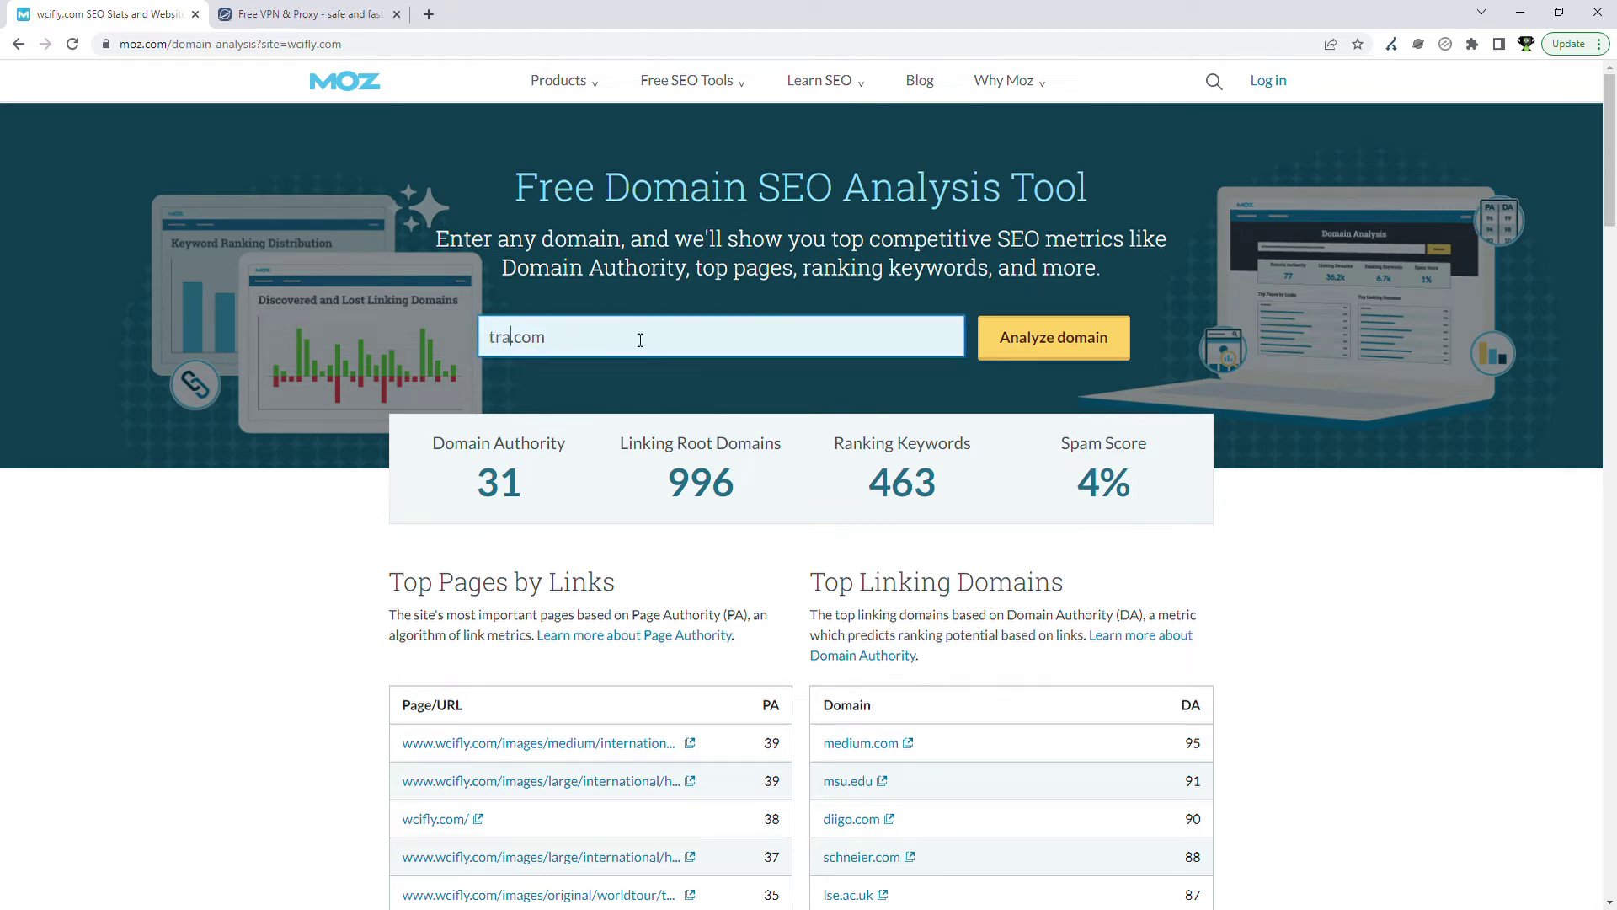
{"action": "type", "text": "ator"}
{"action": "key", "text": "Return"}
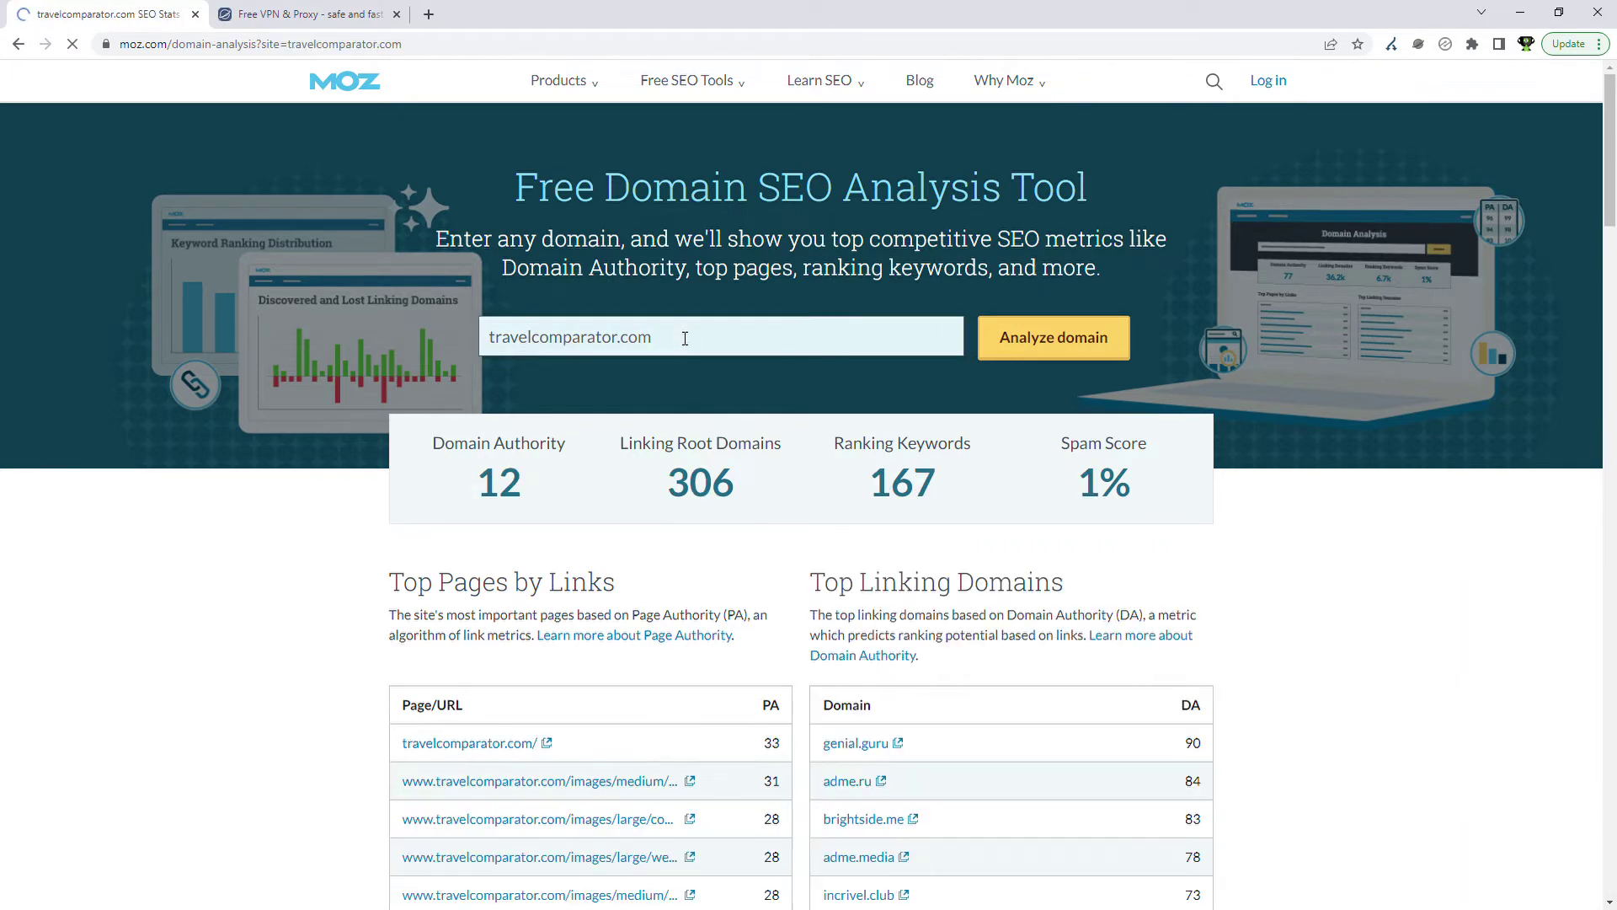
Try to analyze the domain newsaperp.com with the free SEO tool
{"action": "double_click", "coordinate": [586, 345]}
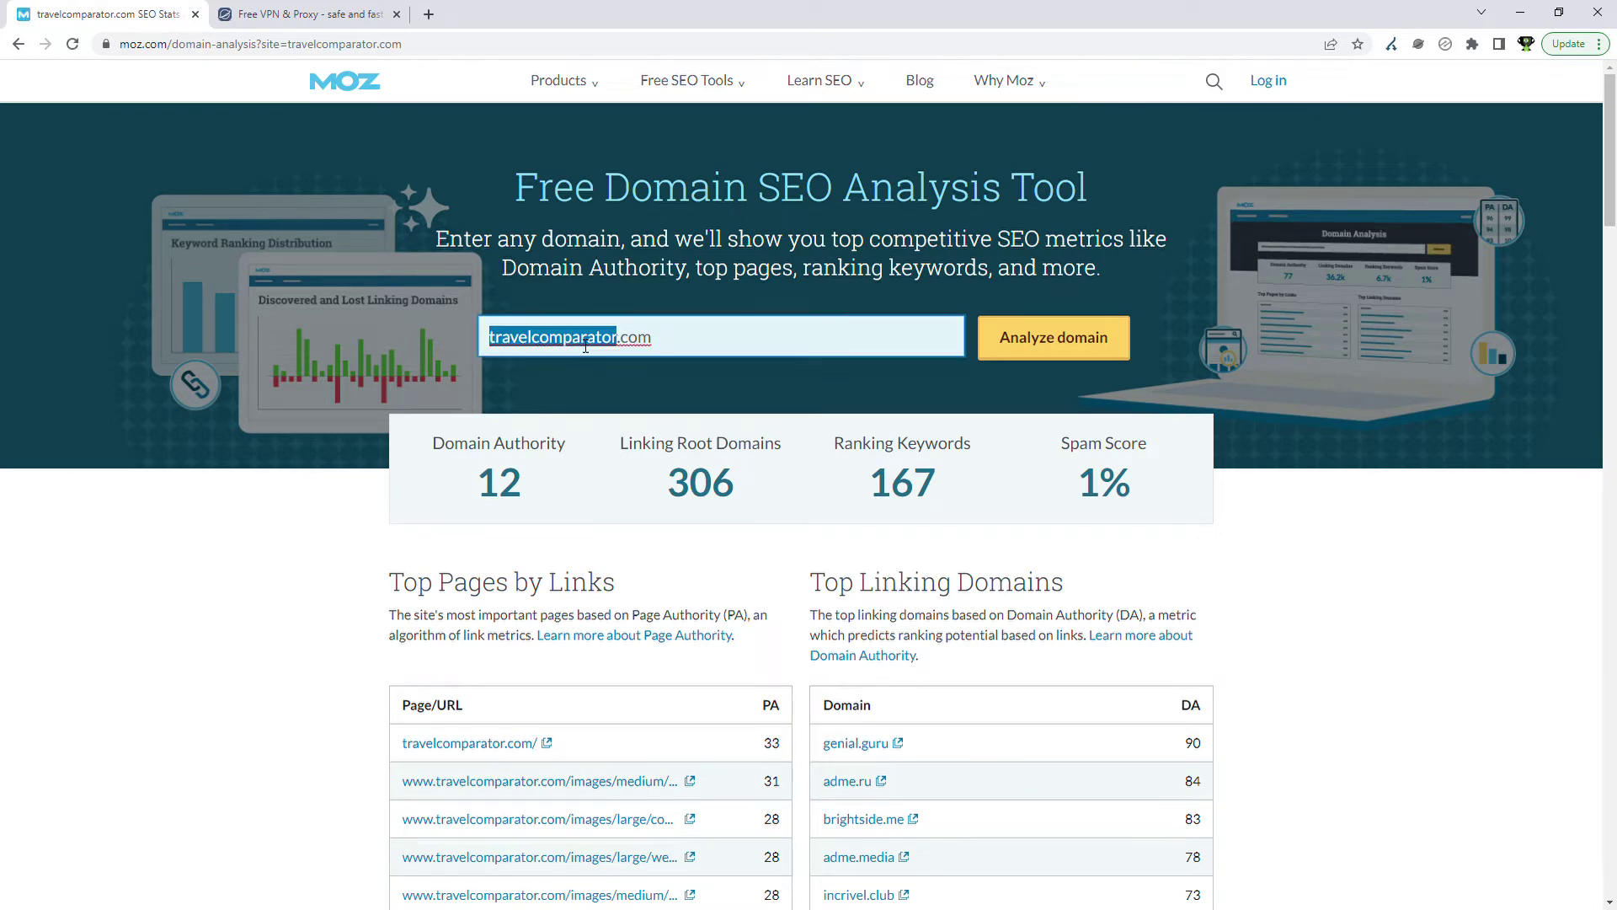
{"action": "type", "text": "newsaperp"}
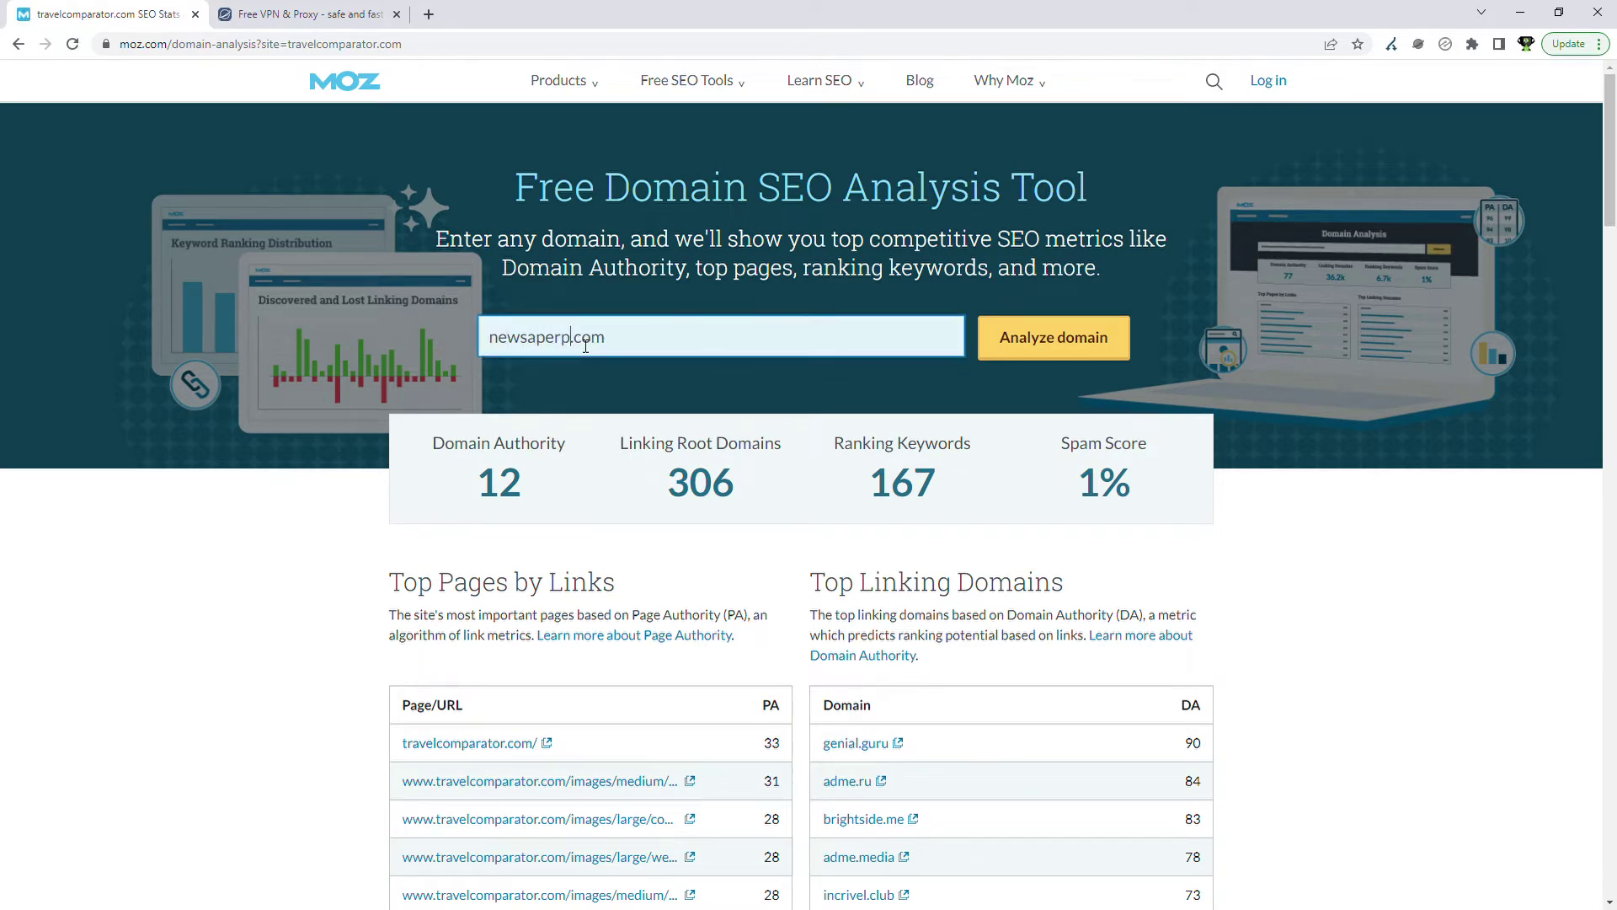
{"action": "key", "text": "Return"}
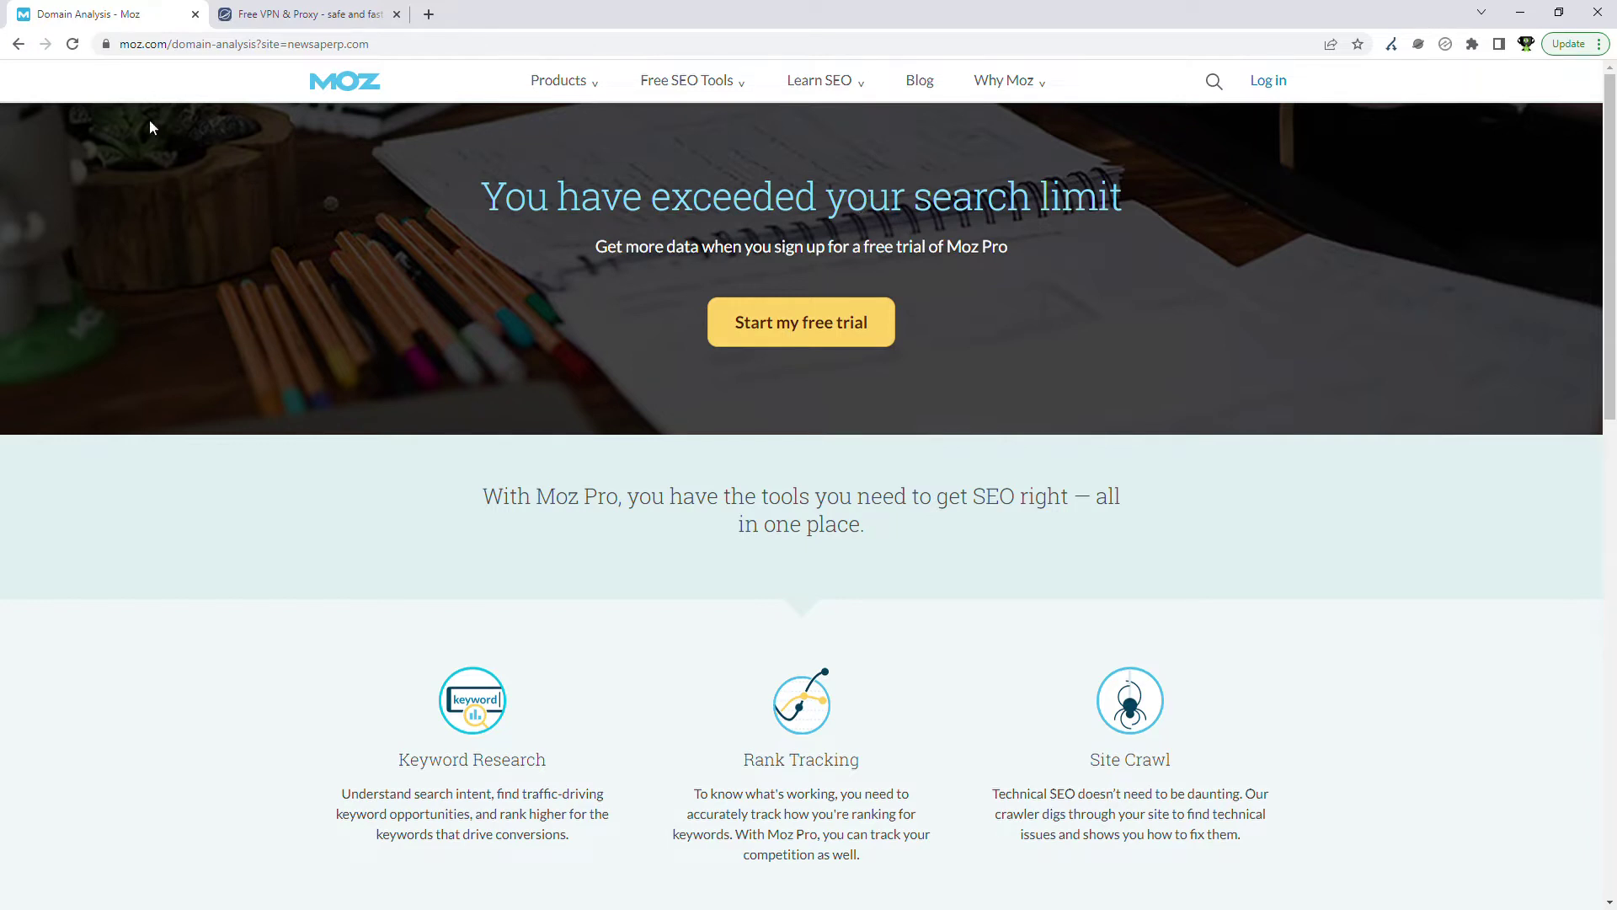
Check the Planet Free VPN site, return to the Moz page and reload the newsaperp.com analysis
{"action": "left_click", "coordinate": [291, 18]}
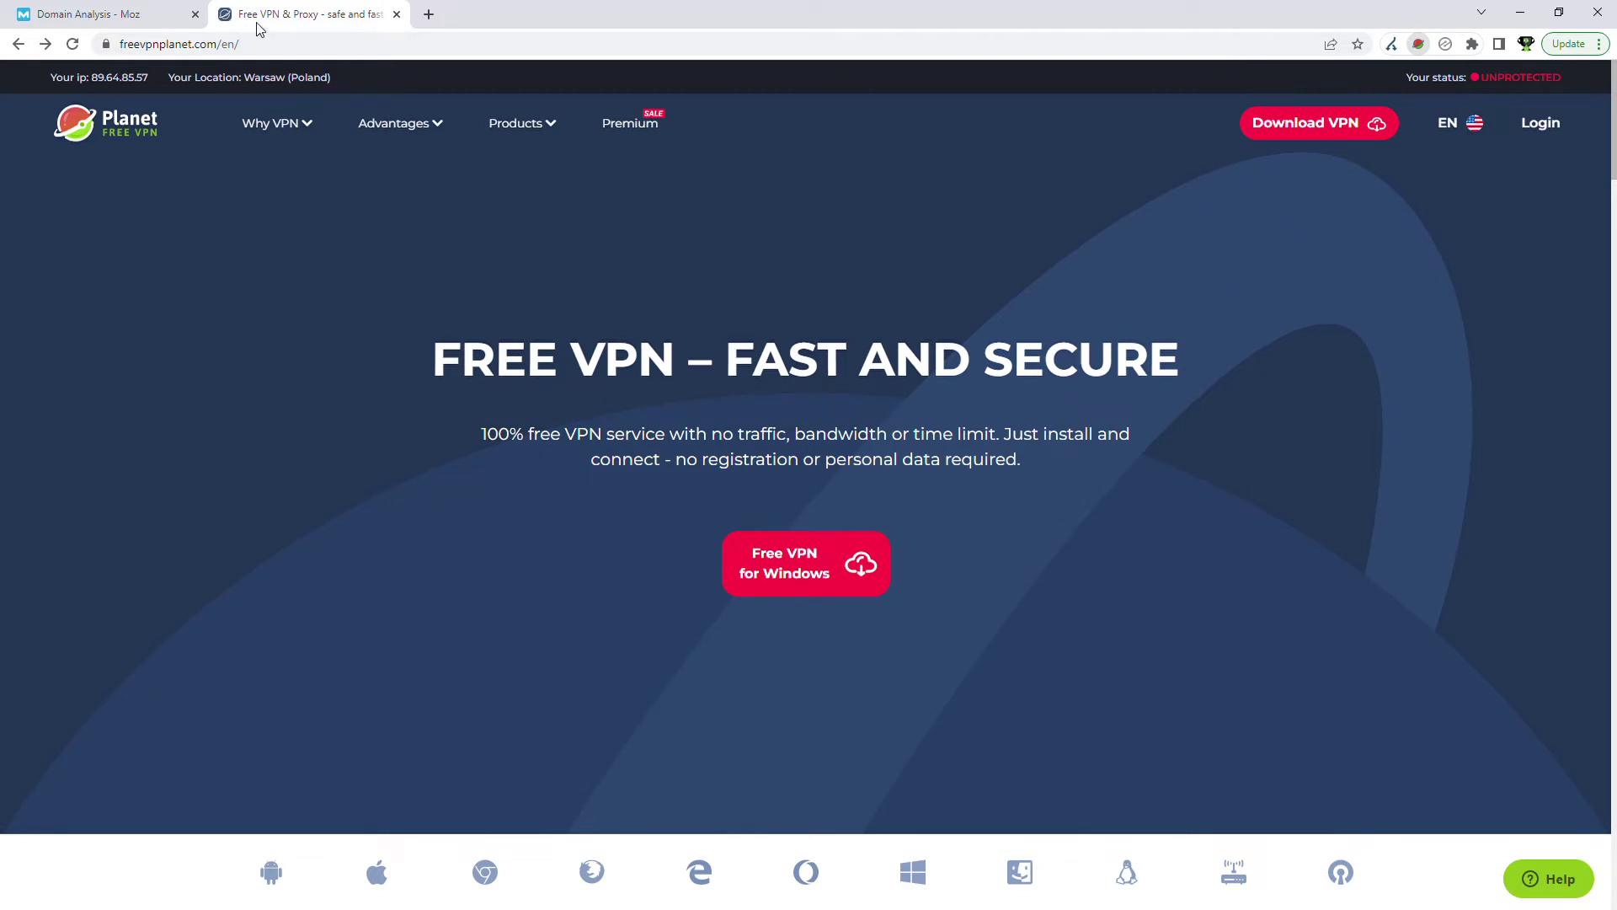
{"action": "left_click", "coordinate": [135, 15]}
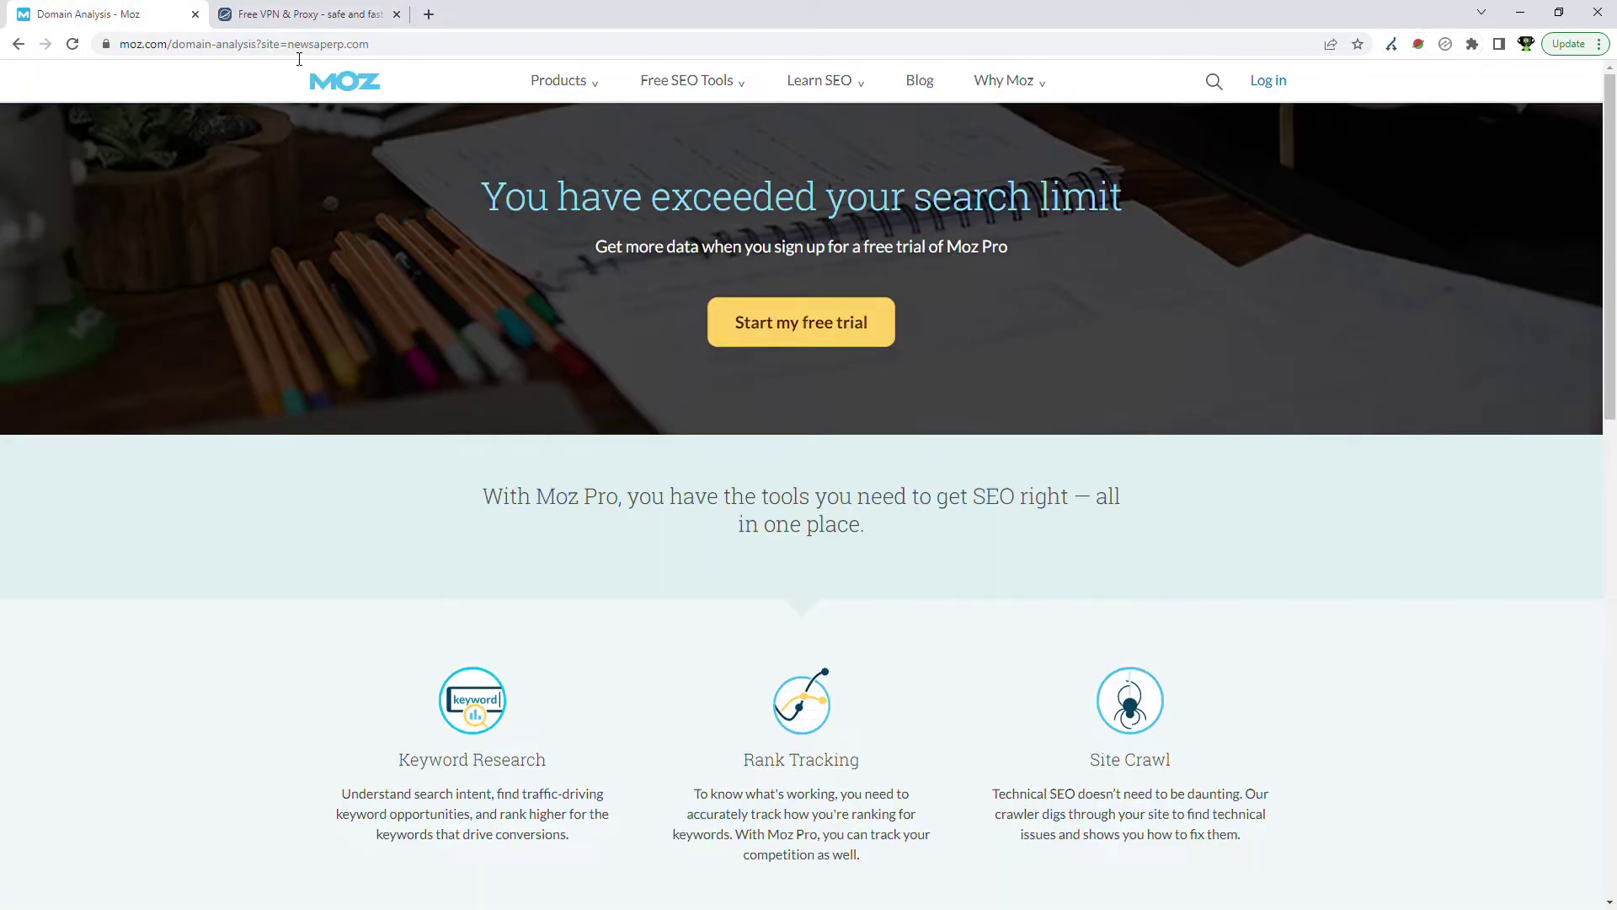
{"action": "key", "text": "F5"}
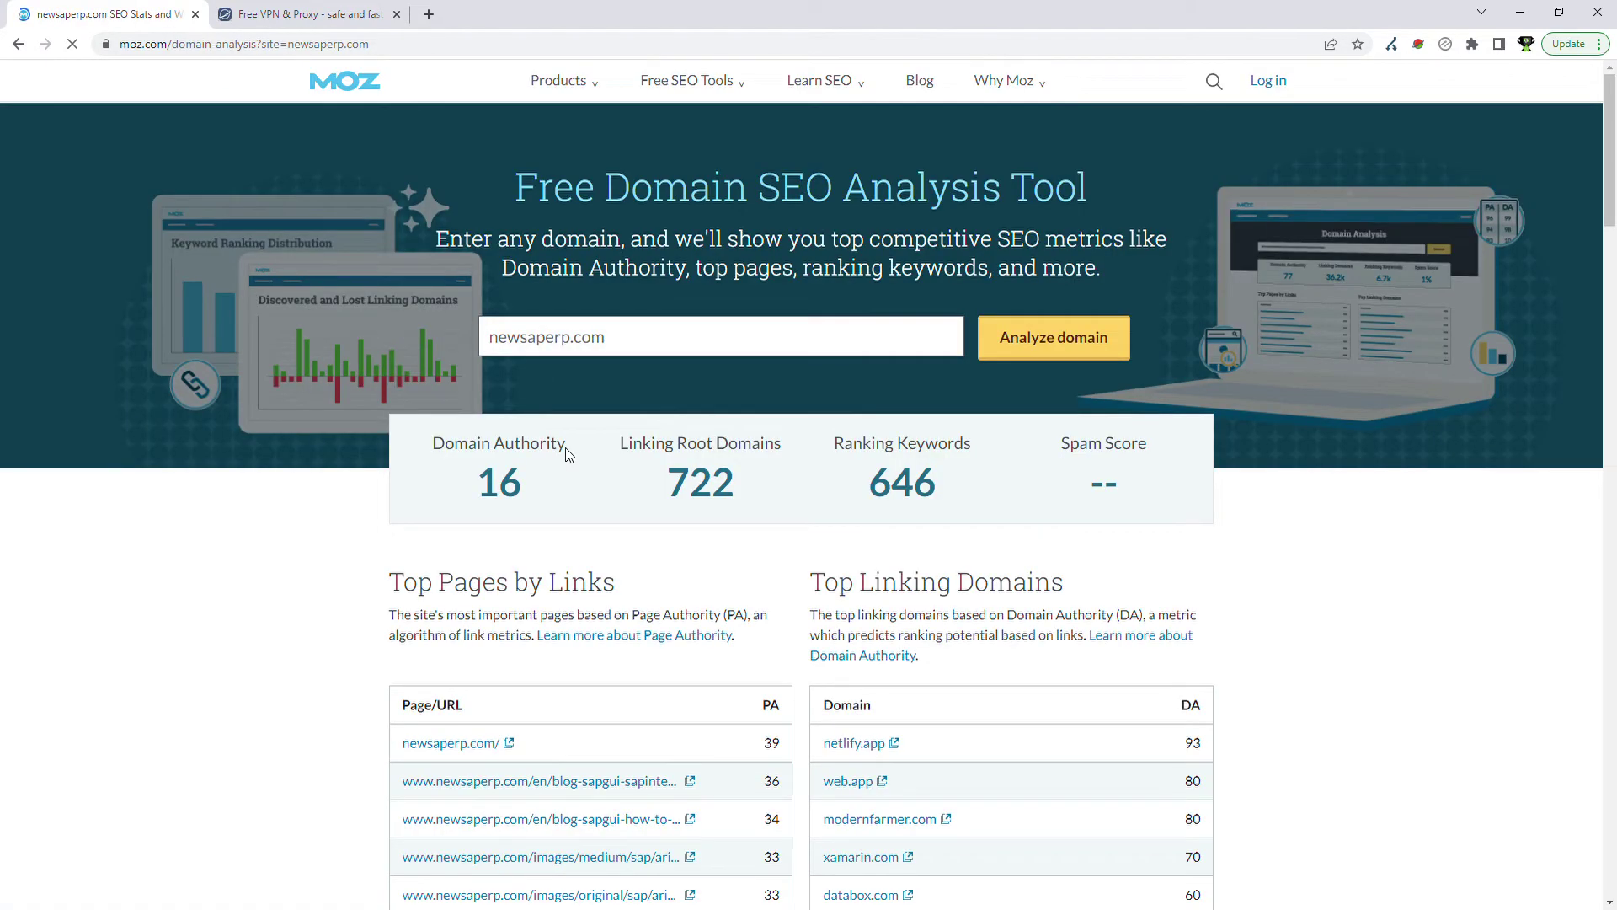
Change the domain to newsfcrm.com and submit it for SEO analysis
{"action": "double_click", "coordinate": [517, 355]}
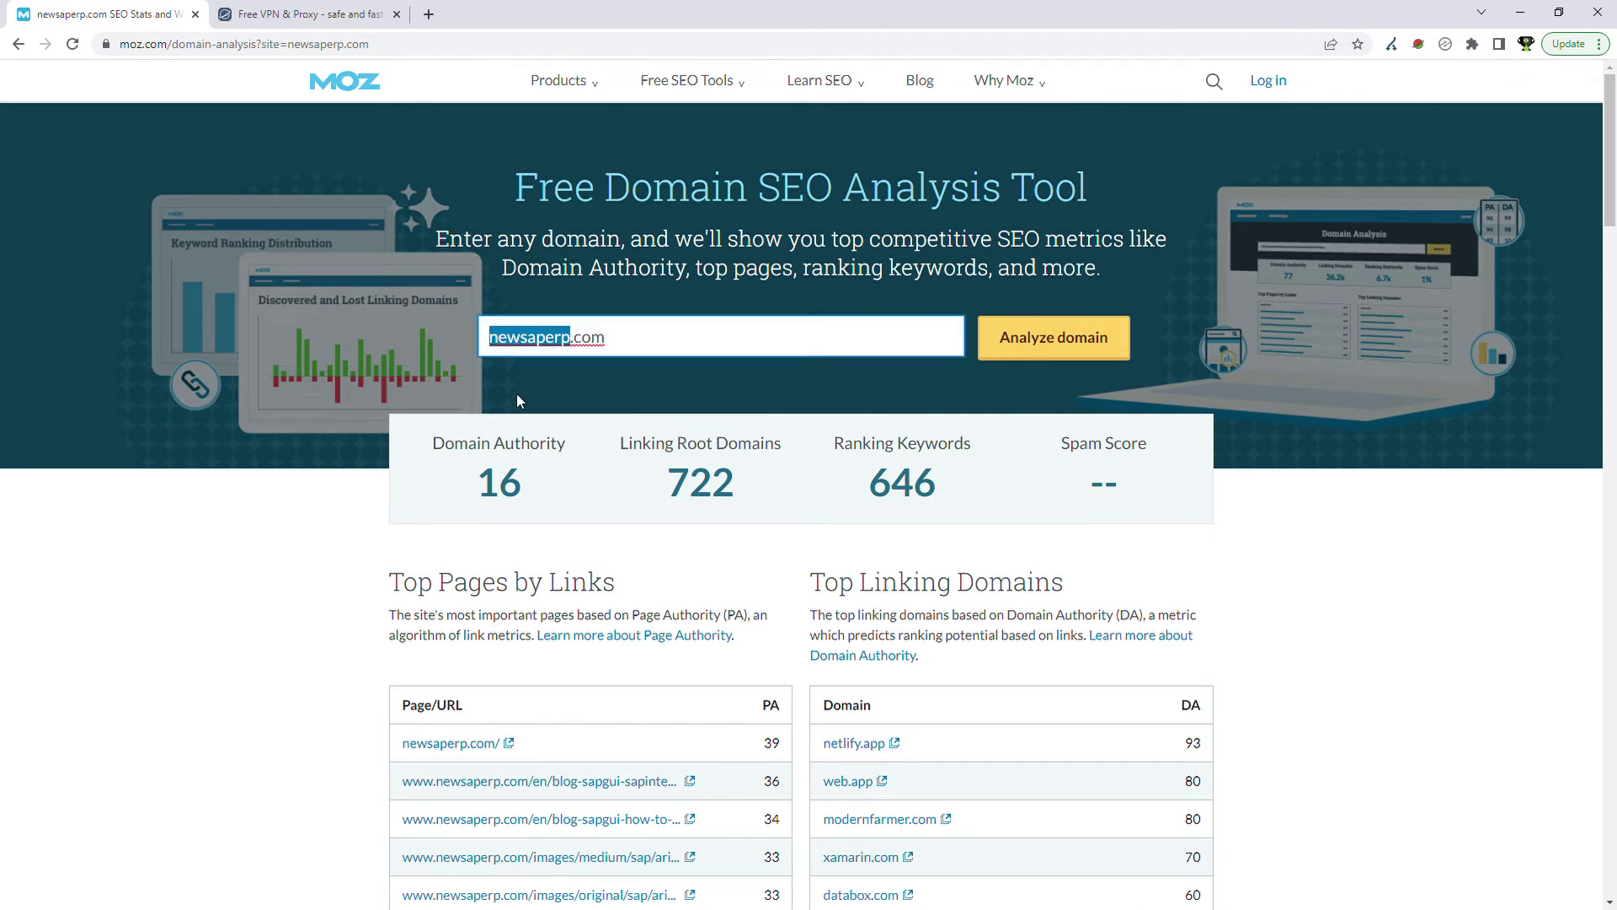
{"action": "type", "text": "newsfcrm"}
{"action": "key", "text": "Return"}
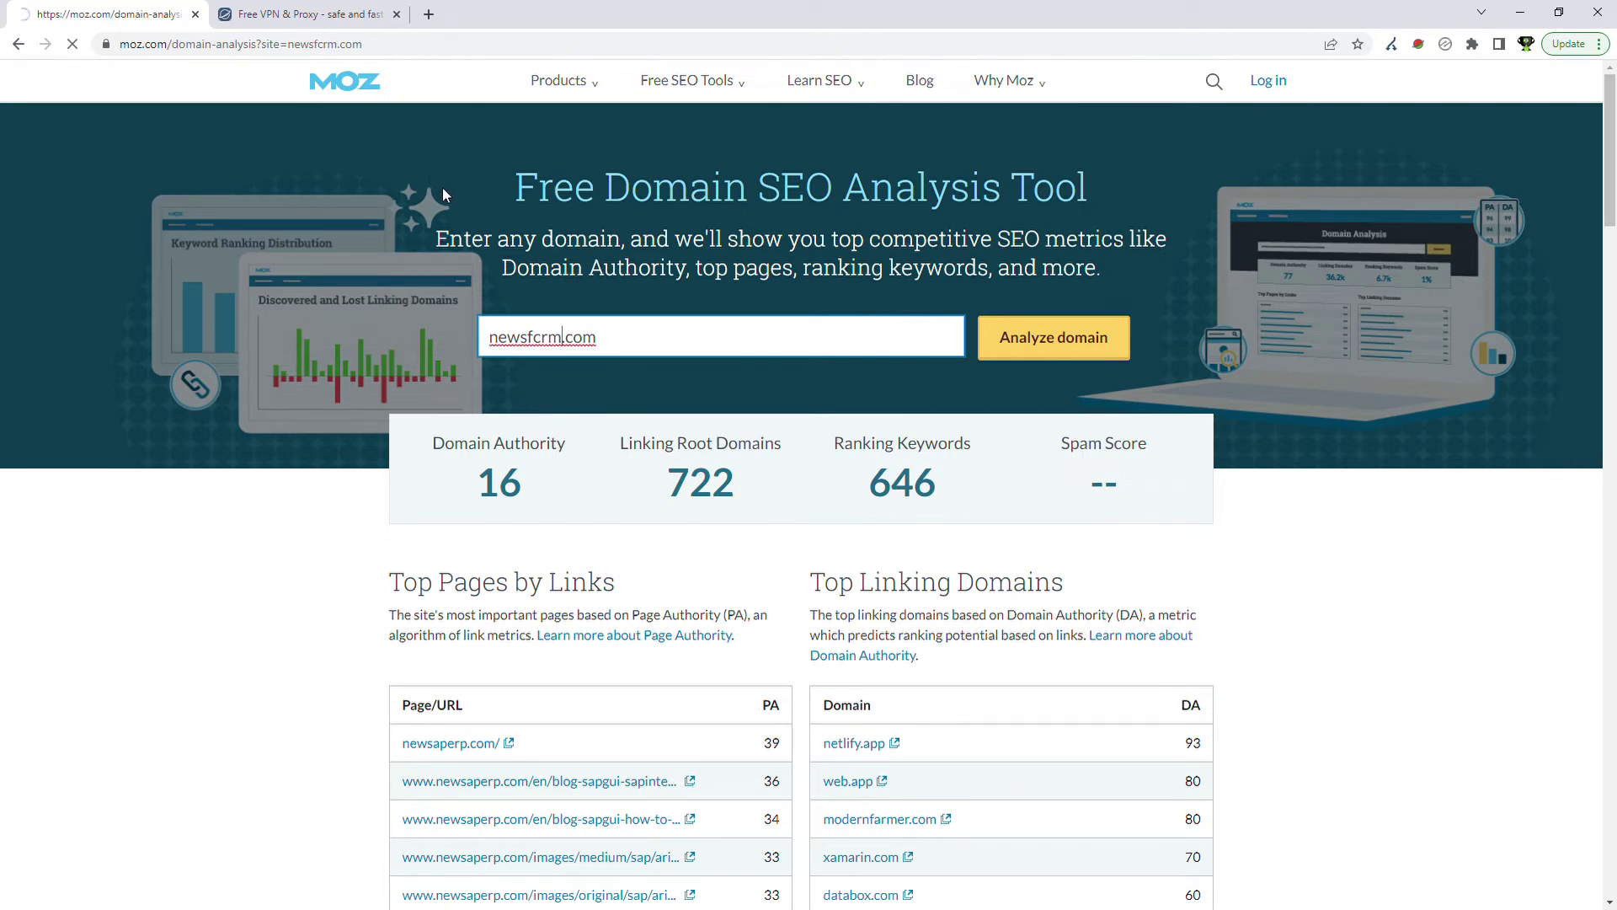
Replace the domain with wcanifly.com and run the analysis for it
{"action": "double_click", "coordinate": [534, 336]}
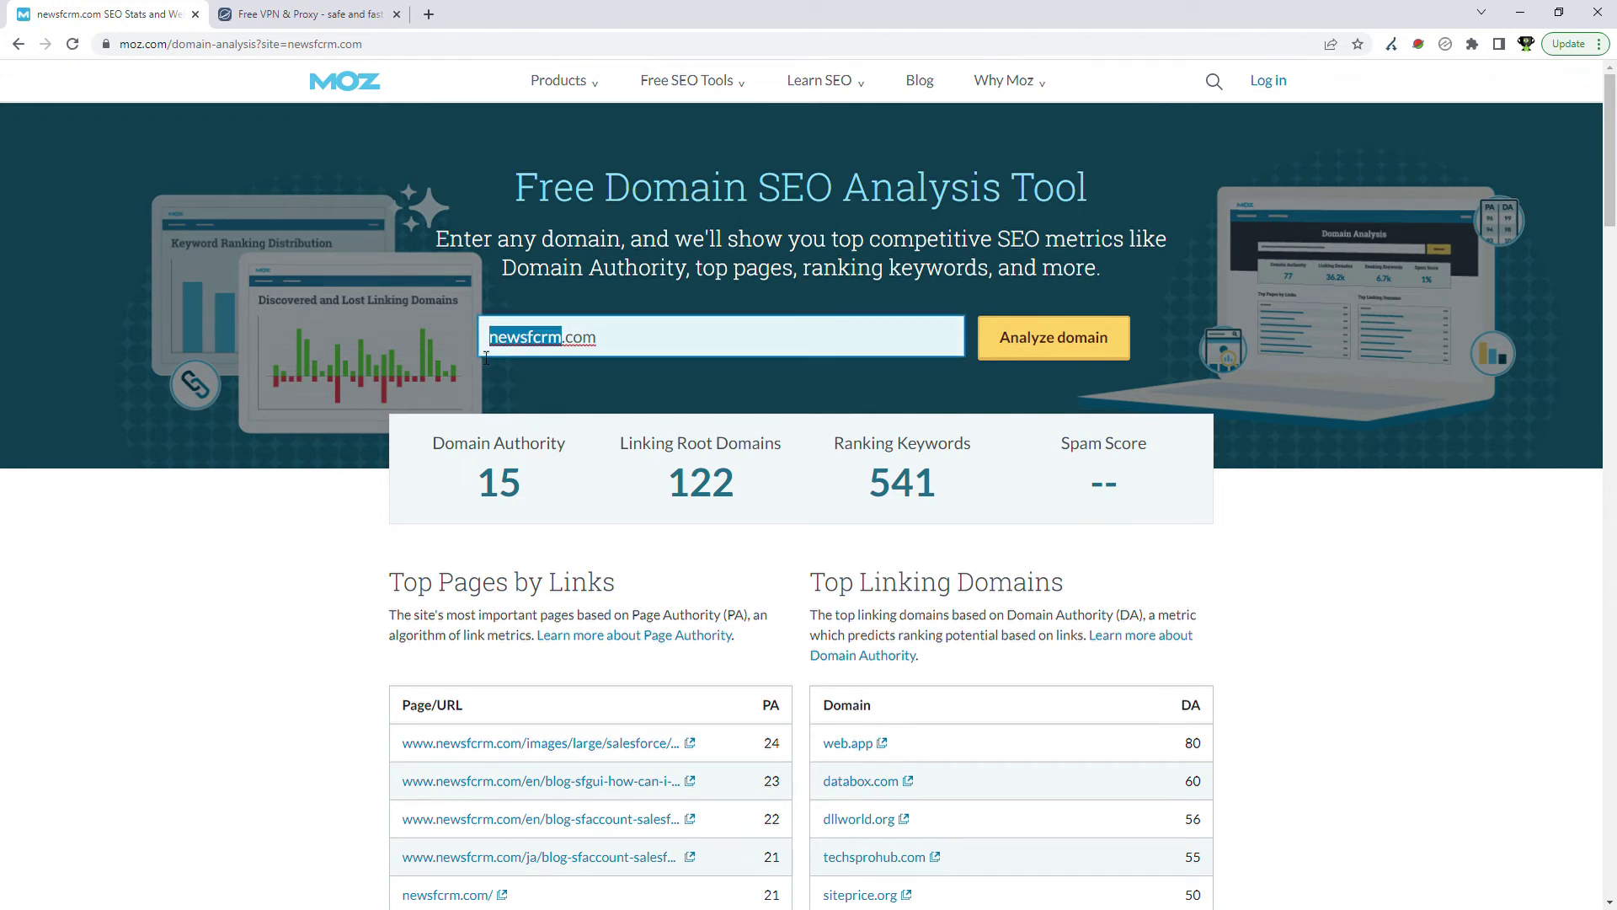
{"action": "type", "text": "wcanifly"}
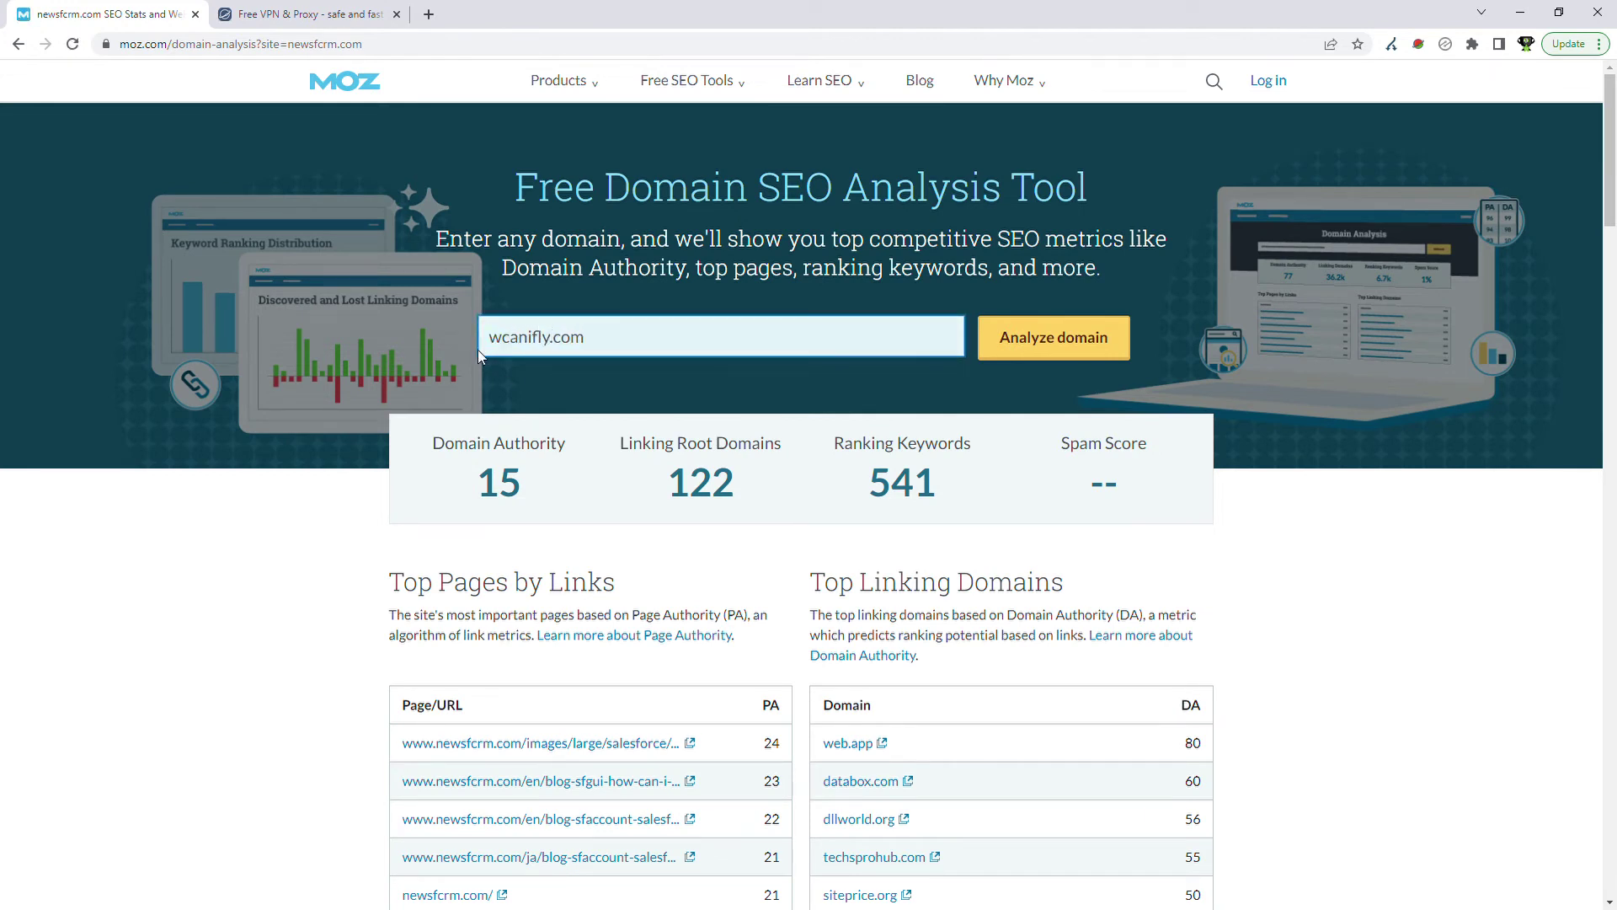
{"action": "key", "text": "Return"}
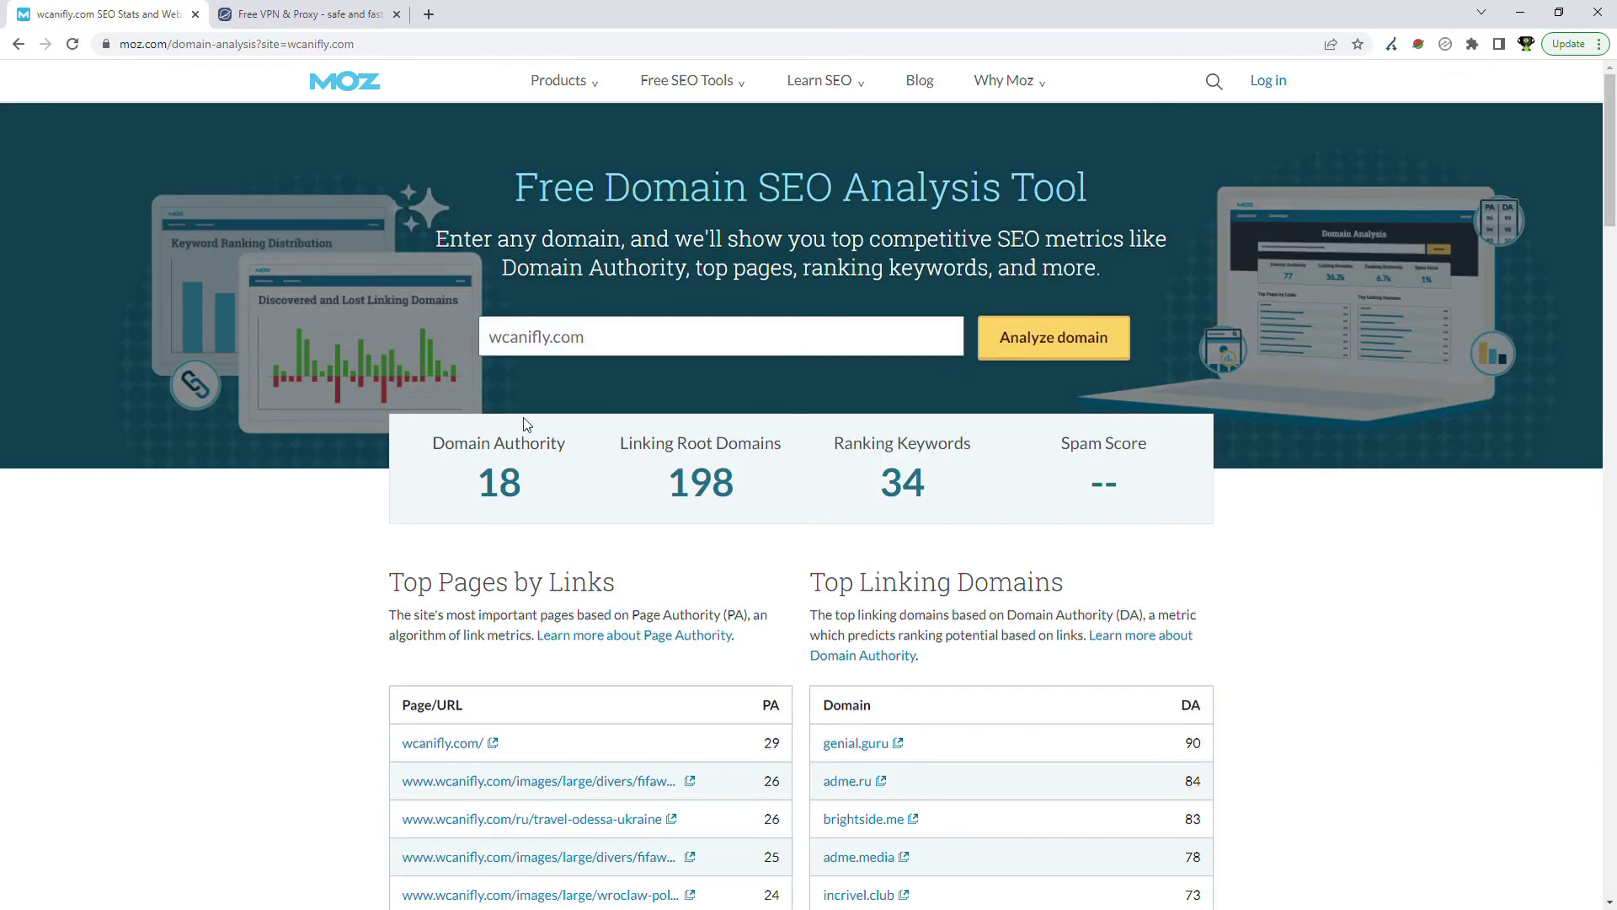
Submit helpsmartphone.com for domain analysis and reload its results page
{"action": "double_click", "coordinate": [529, 337]}
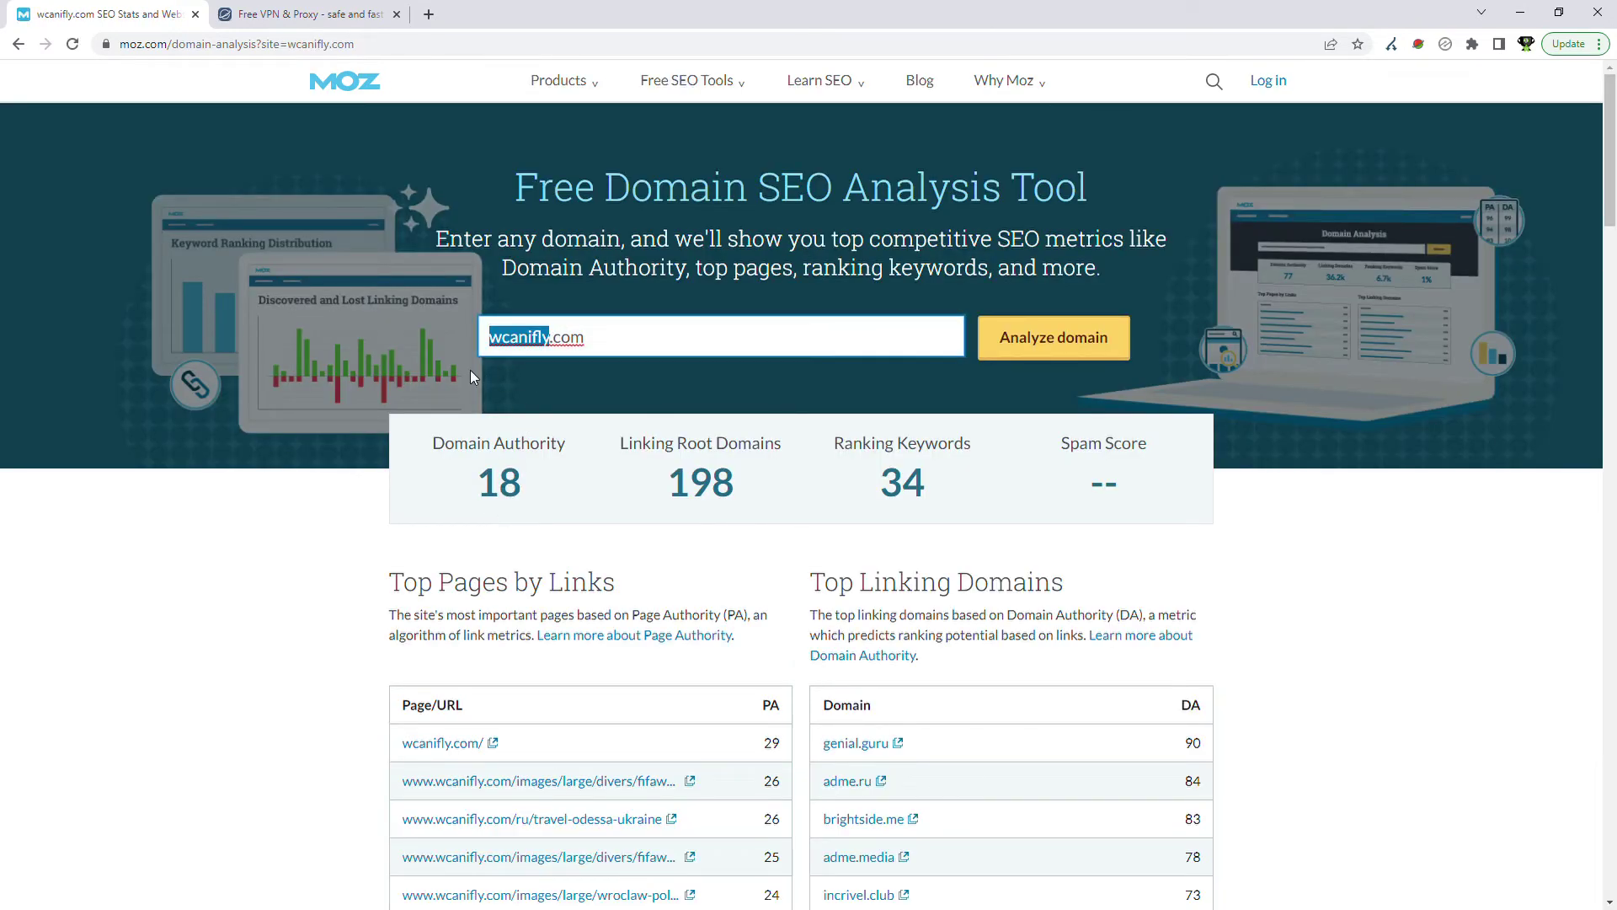
{"action": "type", "text": "helpsmartphone"}
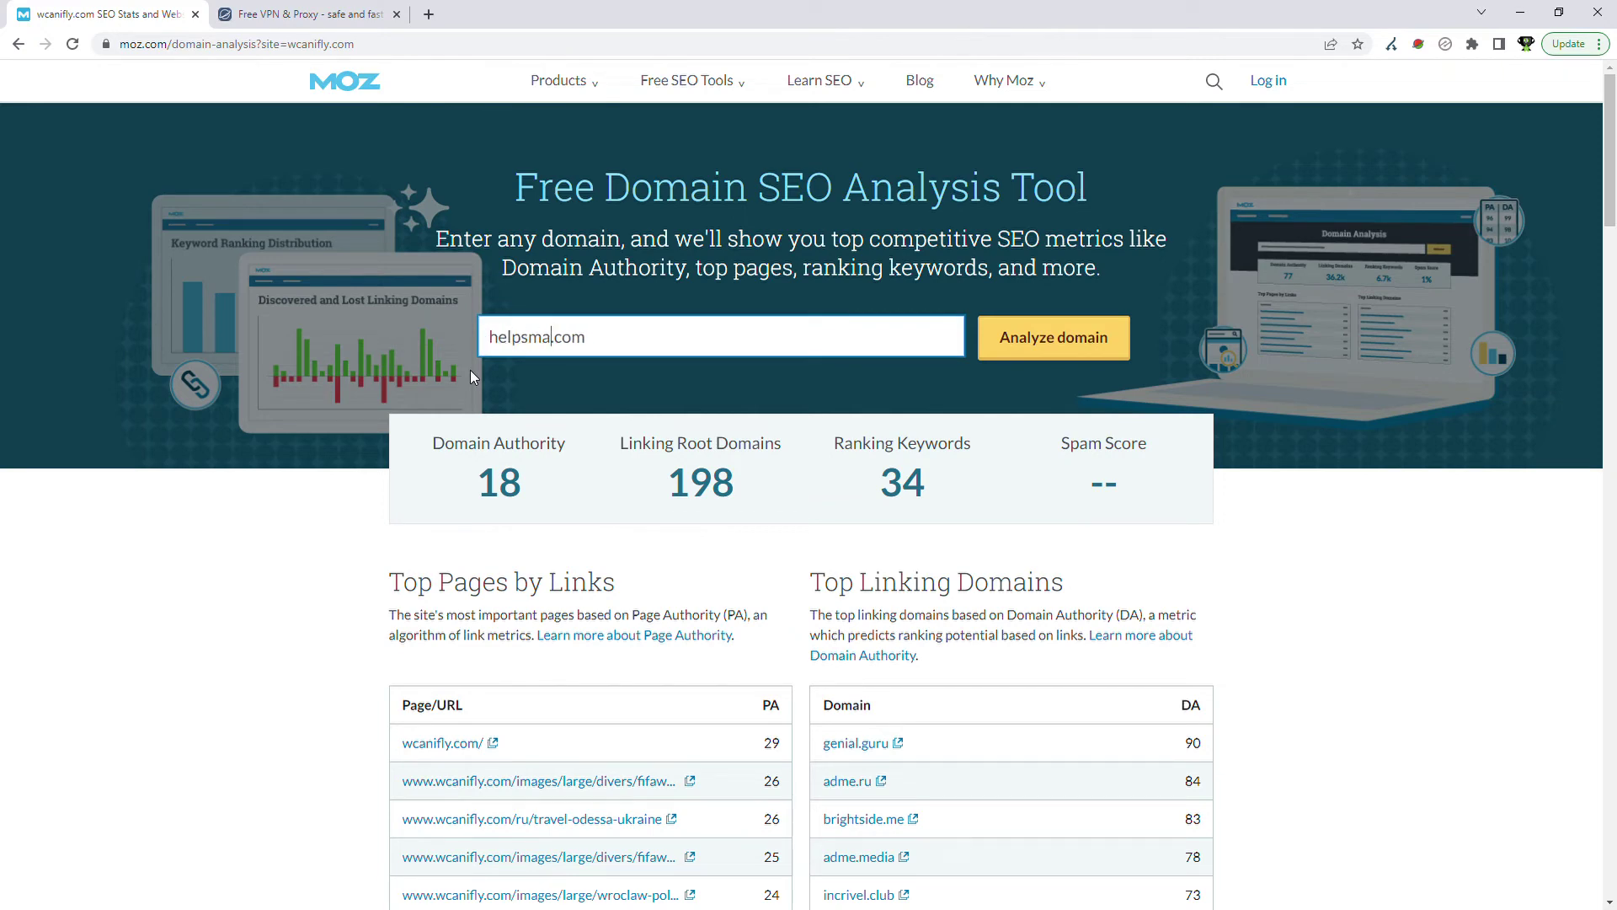
{"action": "key", "text": "Return"}
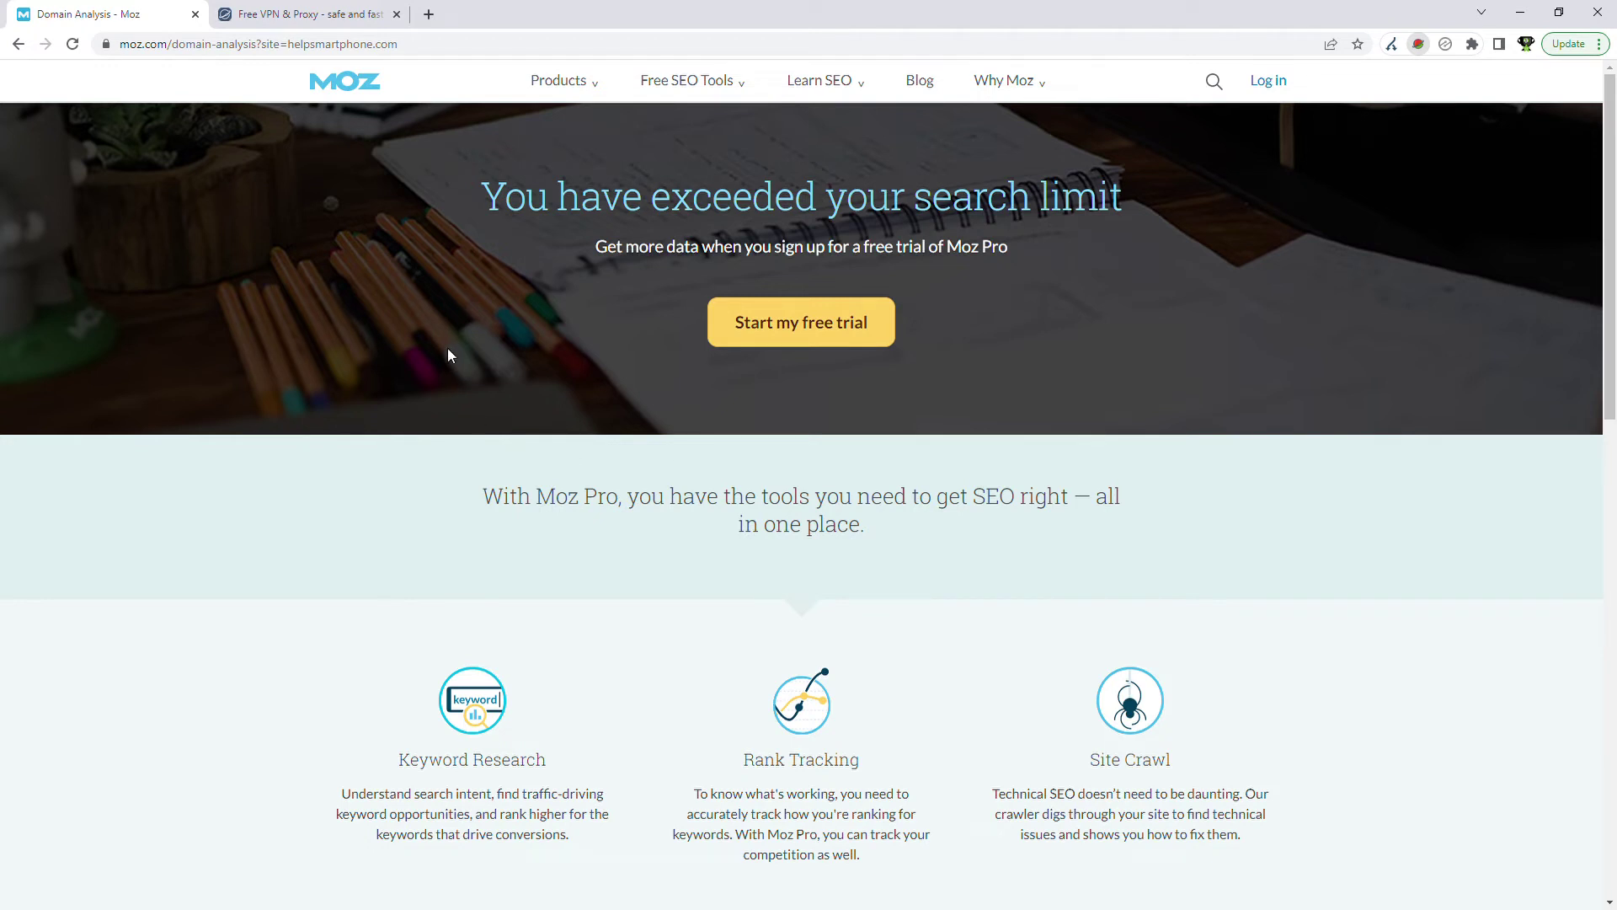
{"action": "left_click", "coordinate": [72, 46]}
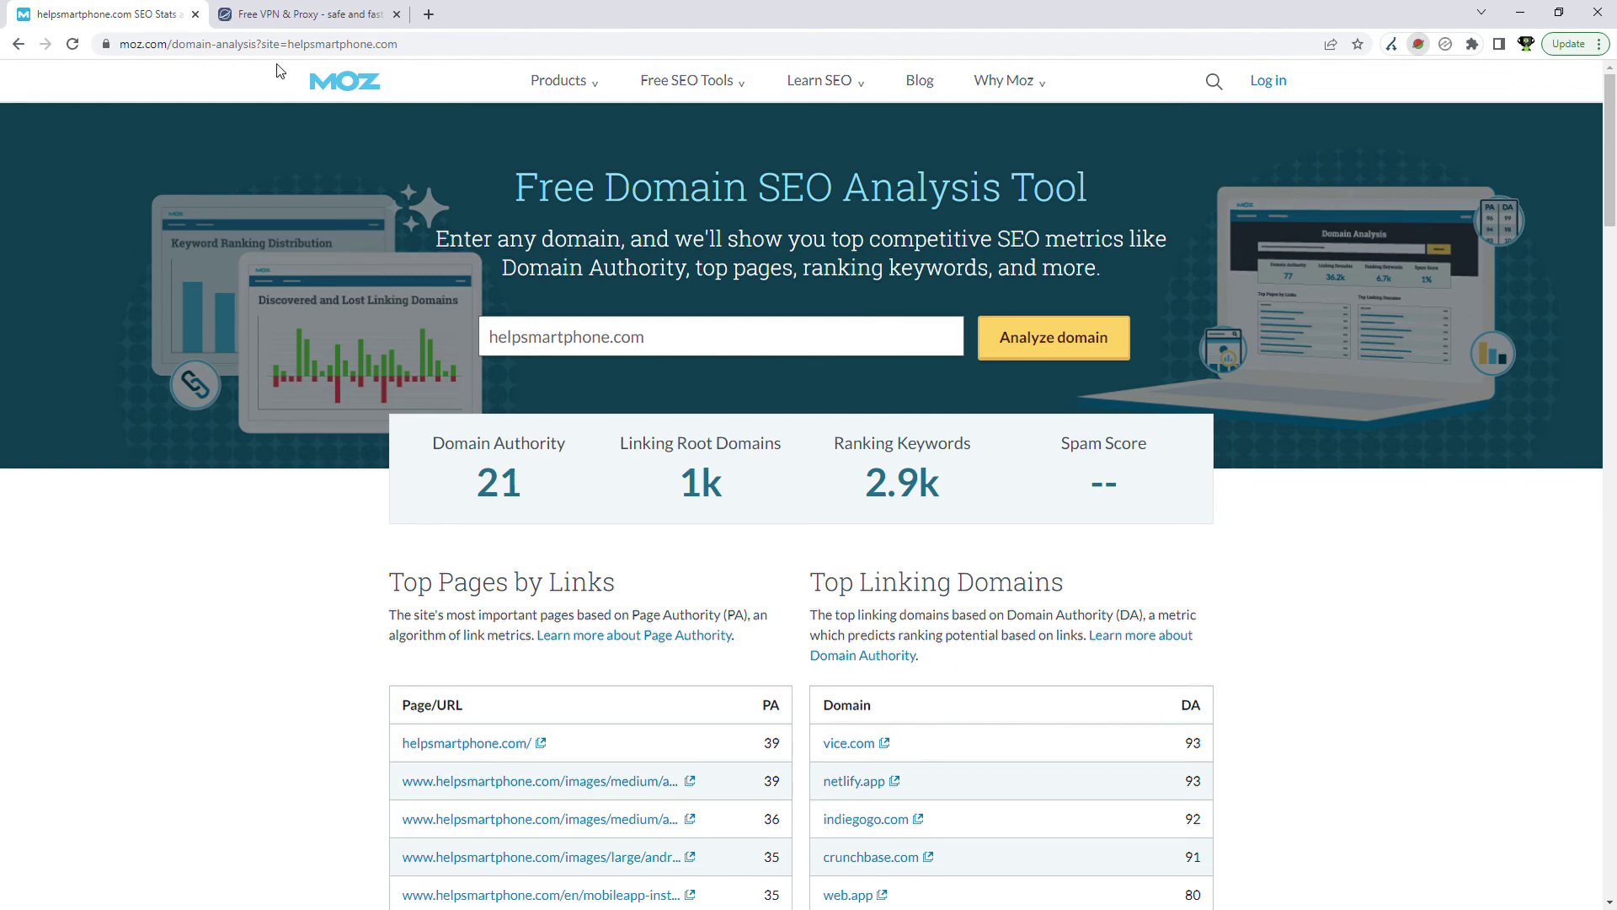
Switch to the open Planet Free VPN website
{"action": "left_click", "coordinate": [358, 15]}
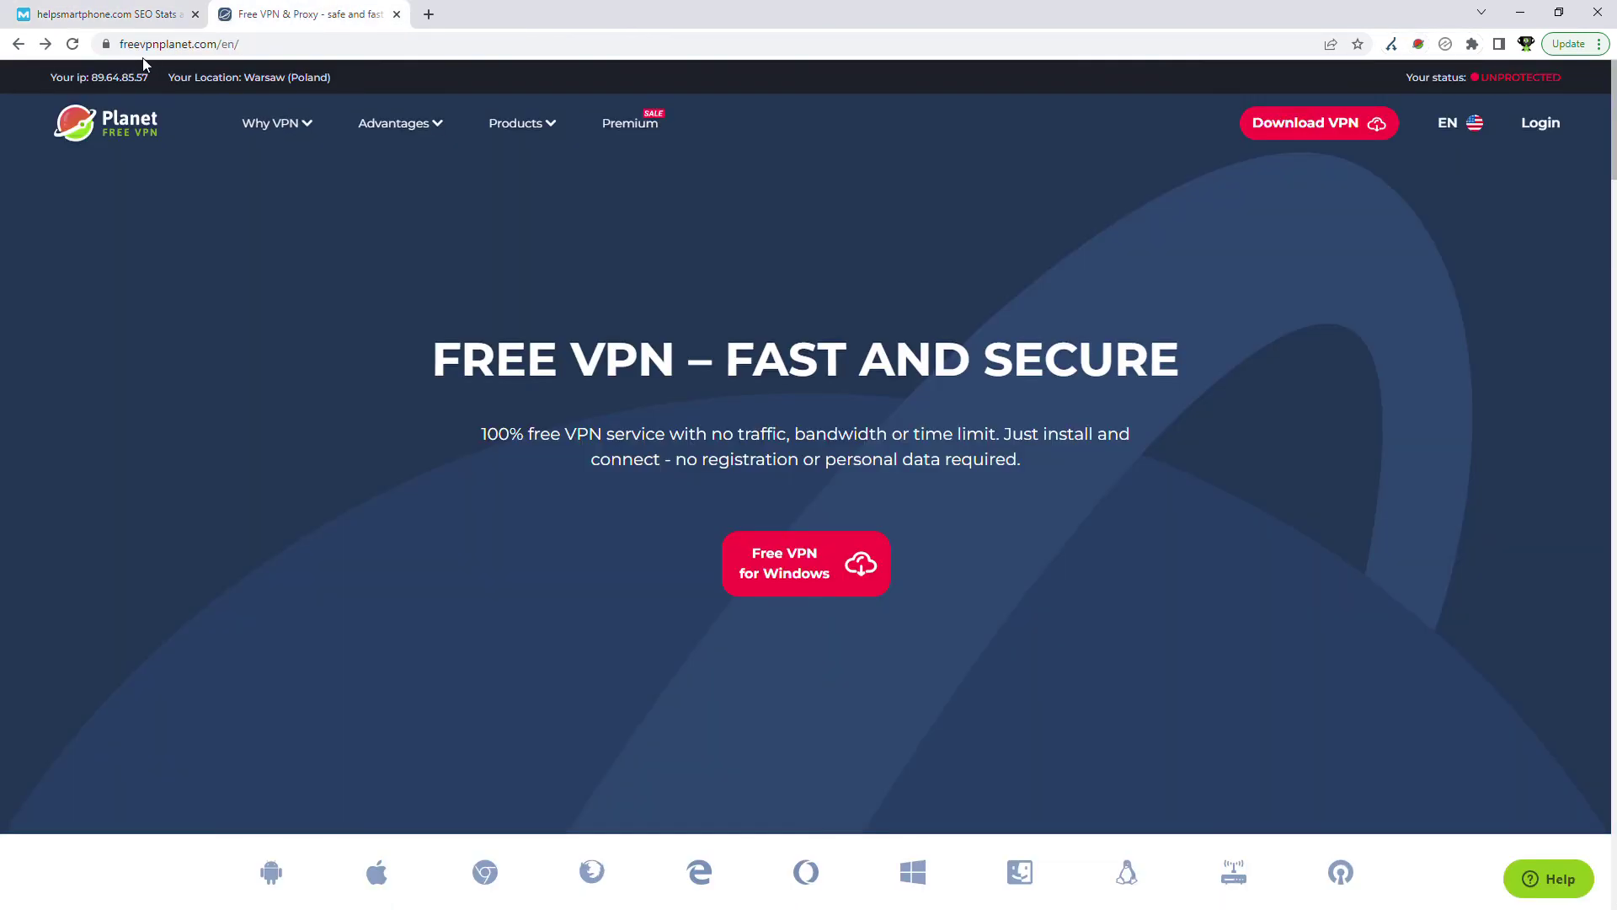